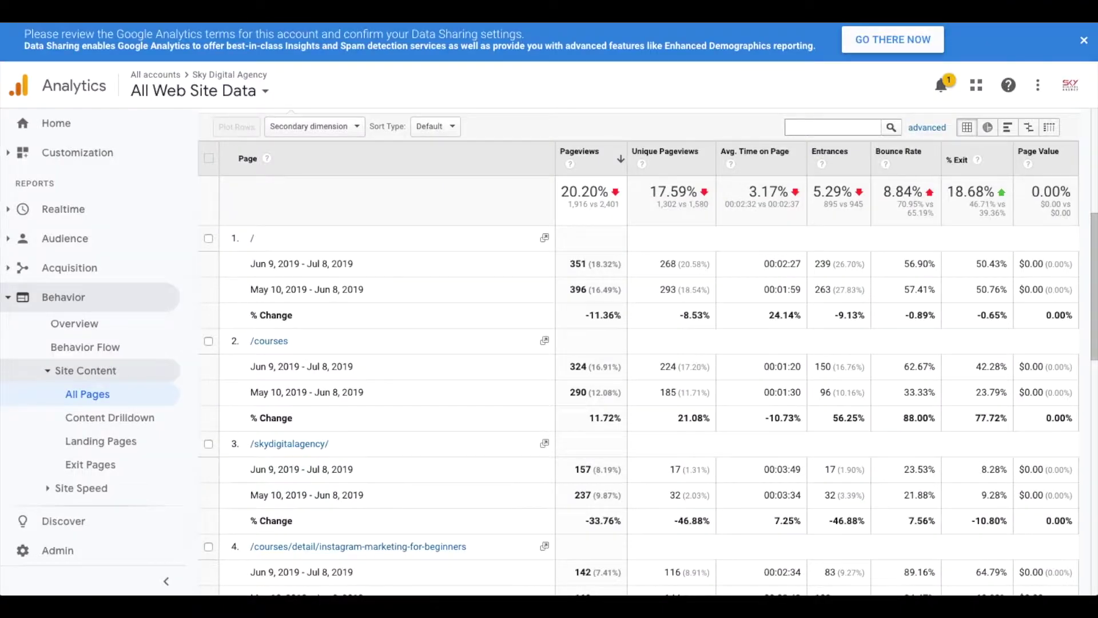
Go to google.com/analytics and start a free account to reach the New Account form.
text(ana)
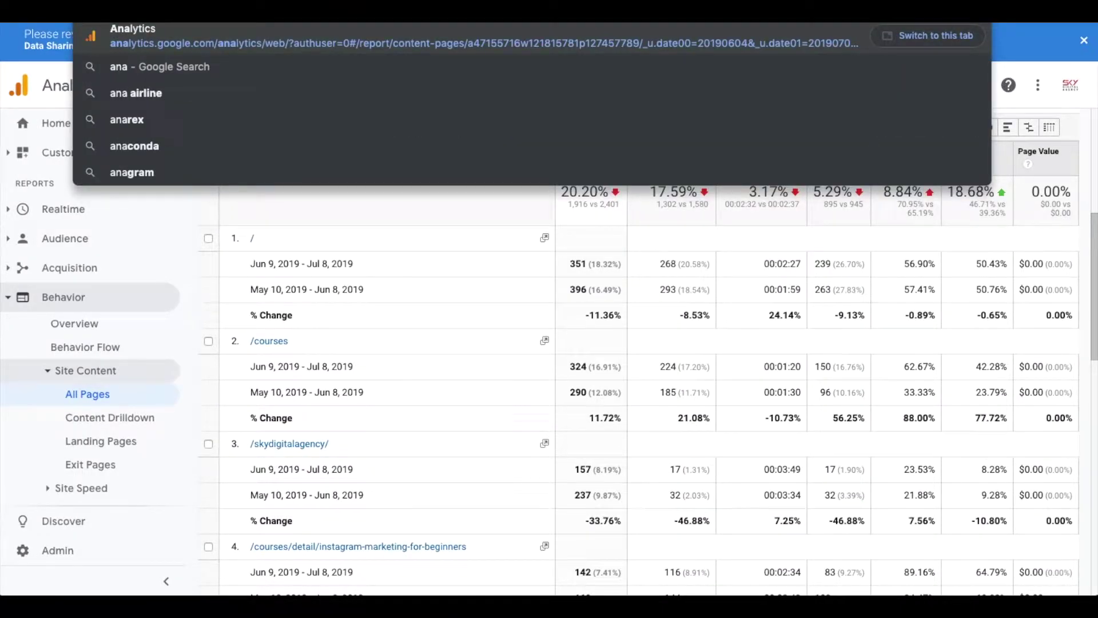
key(BackSpace)
key(BackSpace)
key(BackSpace)
text(goo)
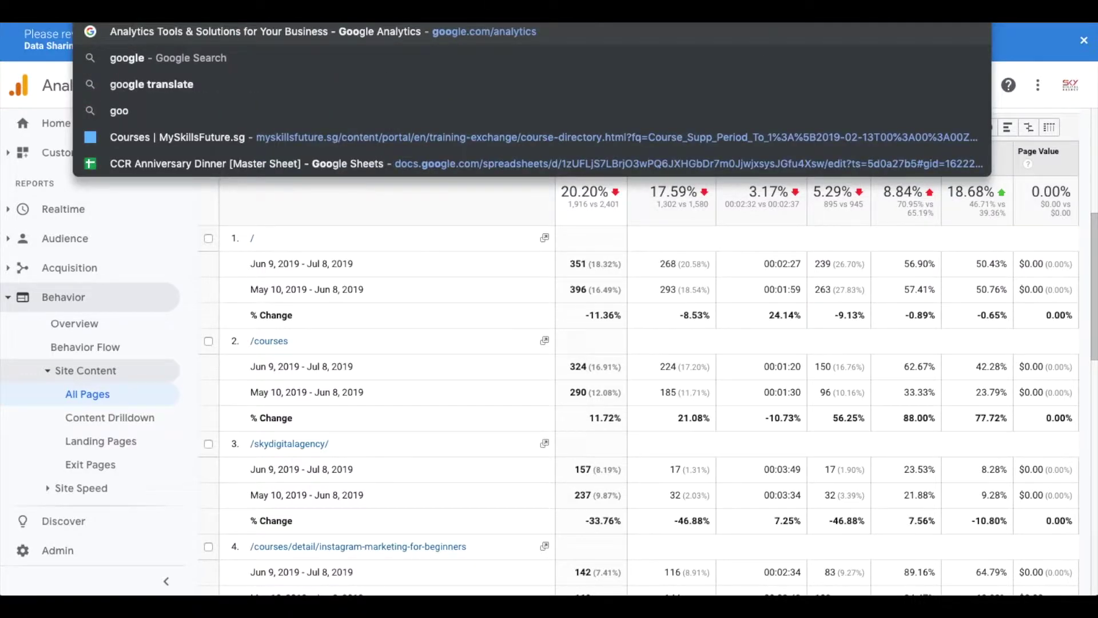
text(gle.com/analytics)
key(Return)
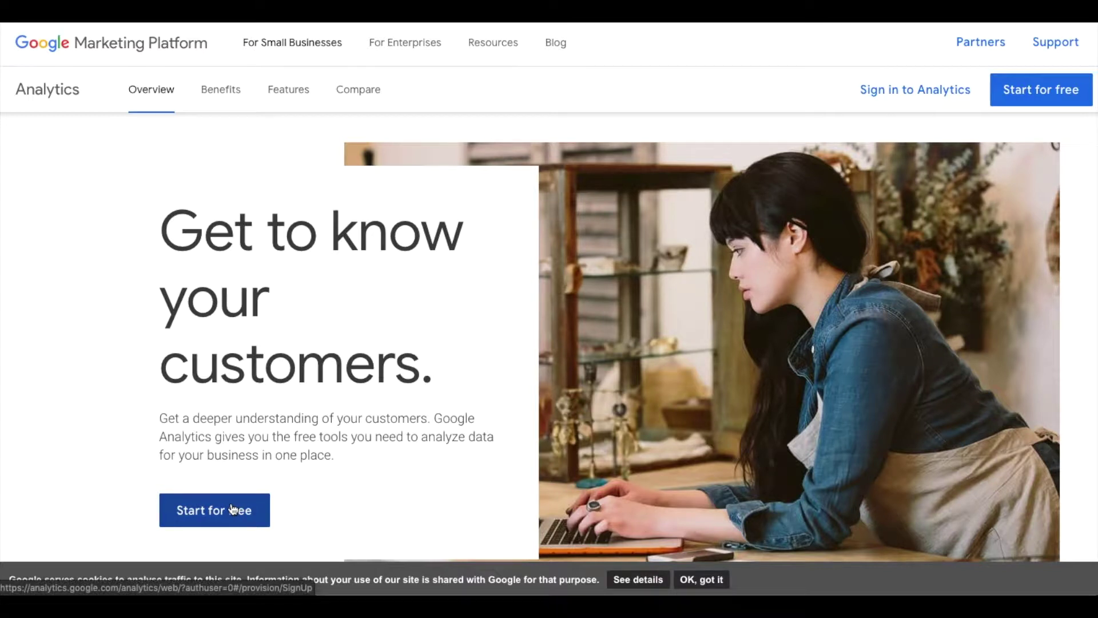
click(200, 507)
click(198, 506)
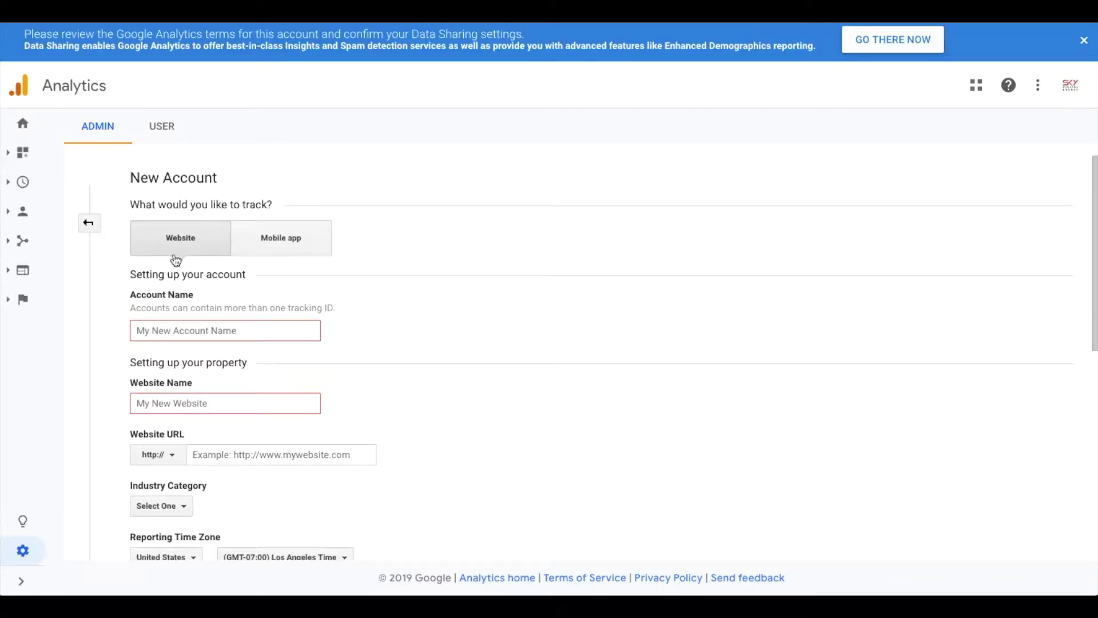
click(156, 330)
click(279, 383)
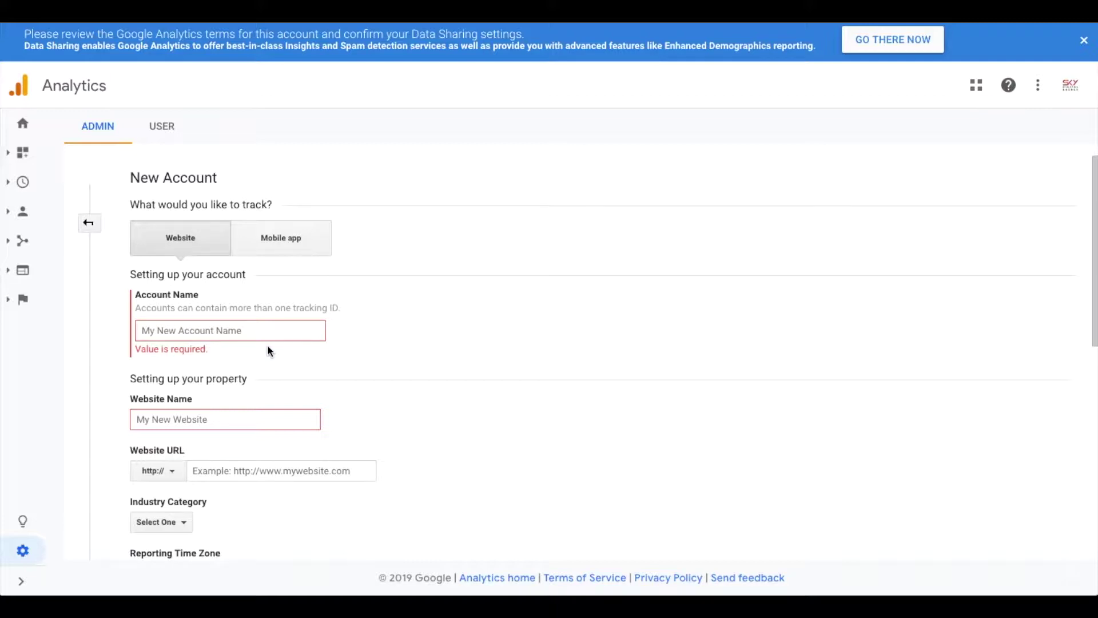
click(175, 330)
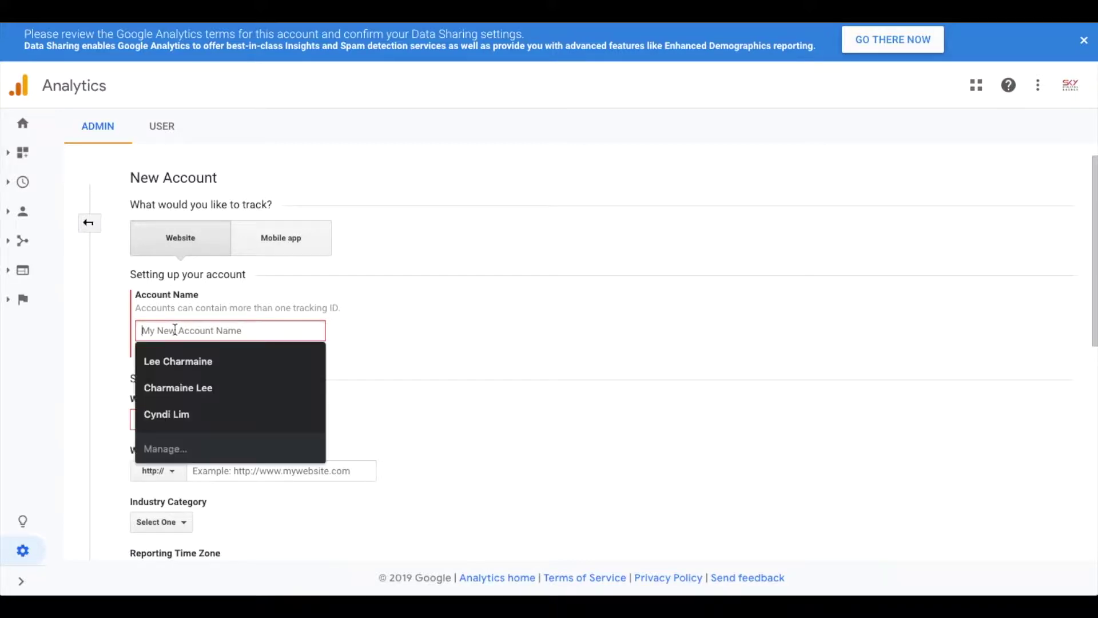
click(494, 367)
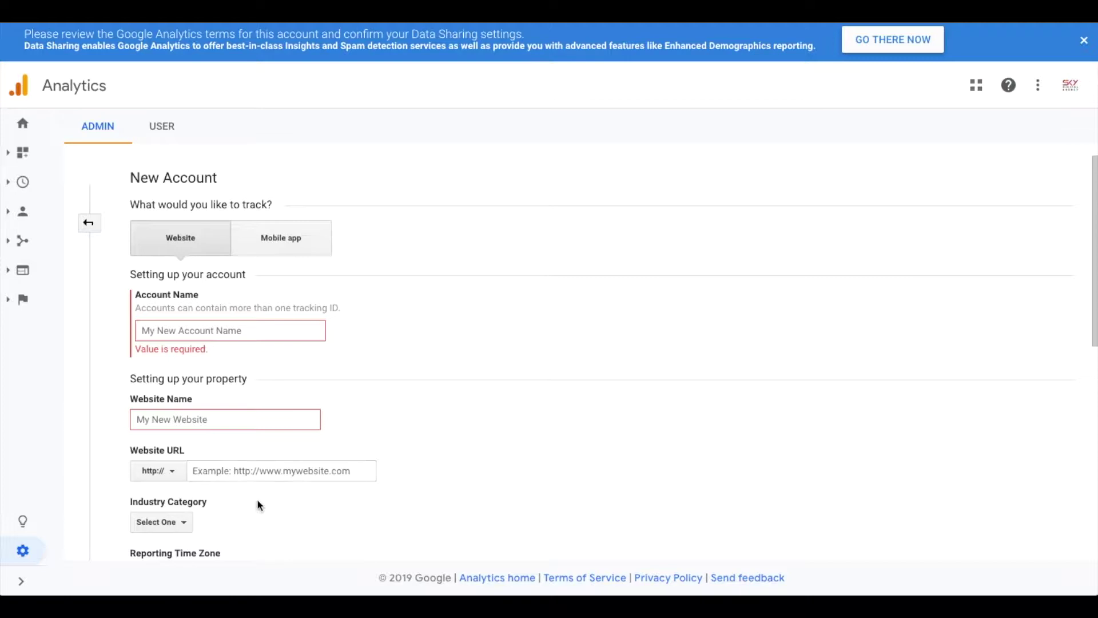
scroll(154, 474, down, 2)
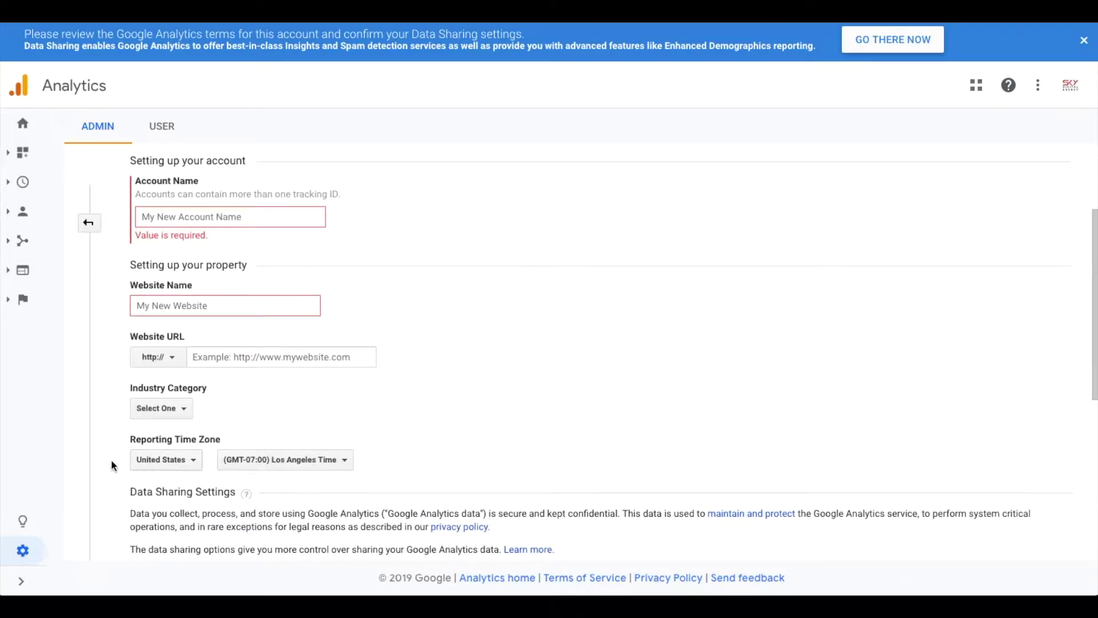
Choose Singapore as the reporting time zone country, then review the Data Sharing Settings.
click(183, 463)
text(s)
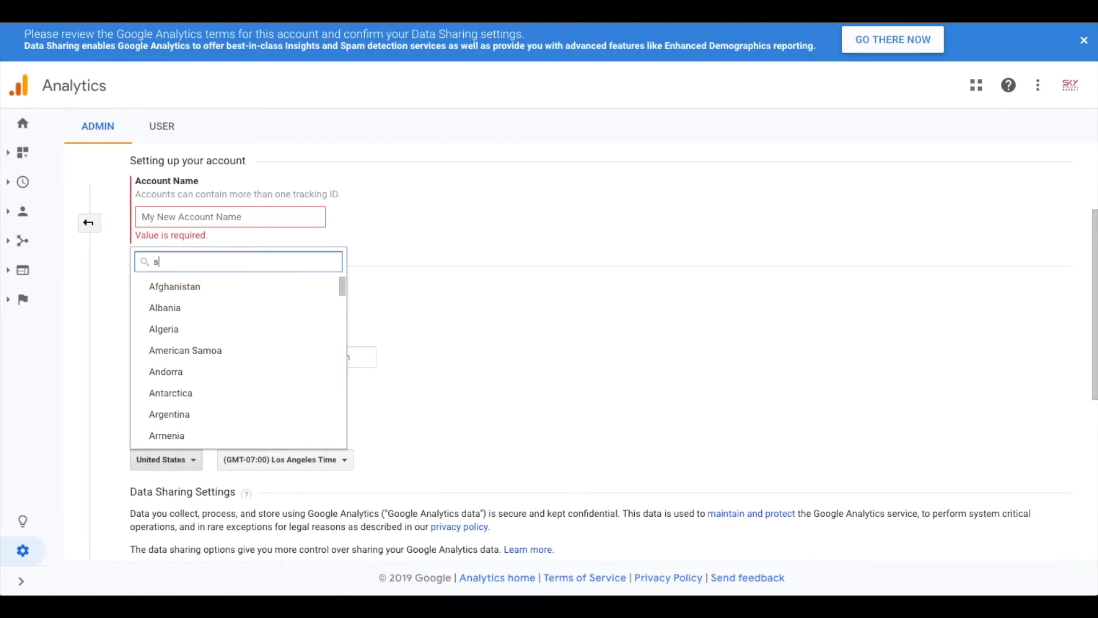
text(ingap)
click(194, 287)
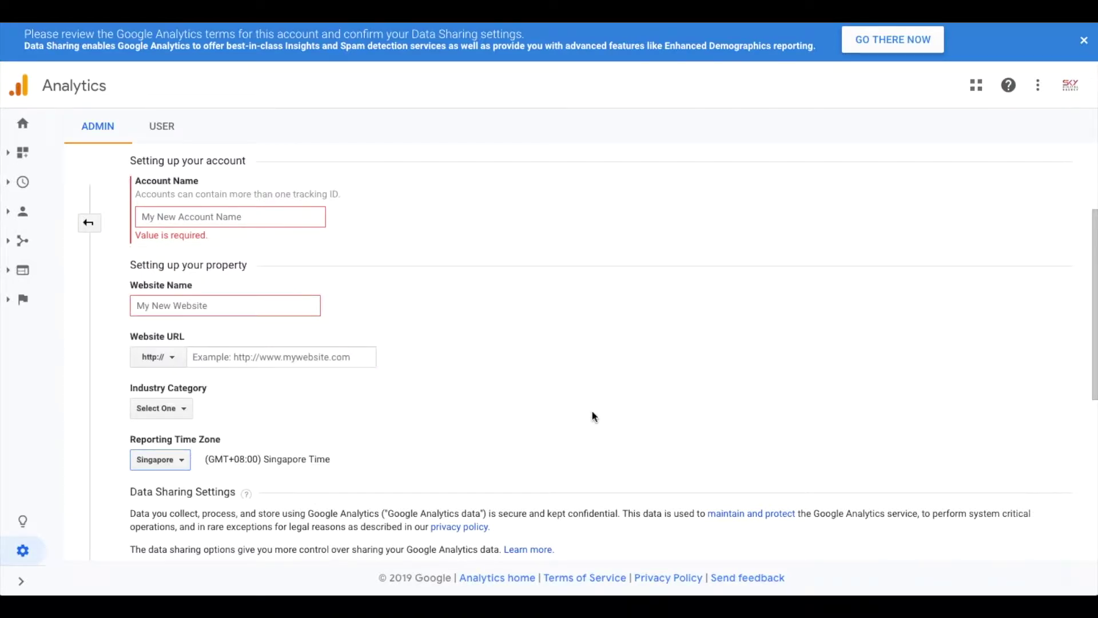
scroll(594, 417, down, 1)
scroll(594, 416, down, 4)
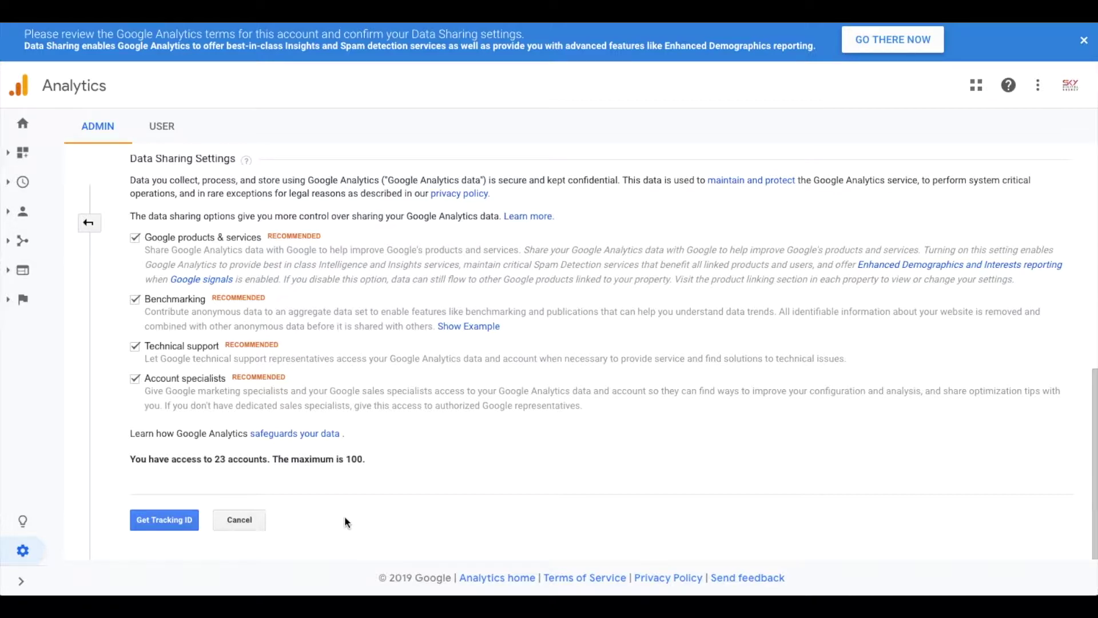
scroll(345, 521, up, 8)
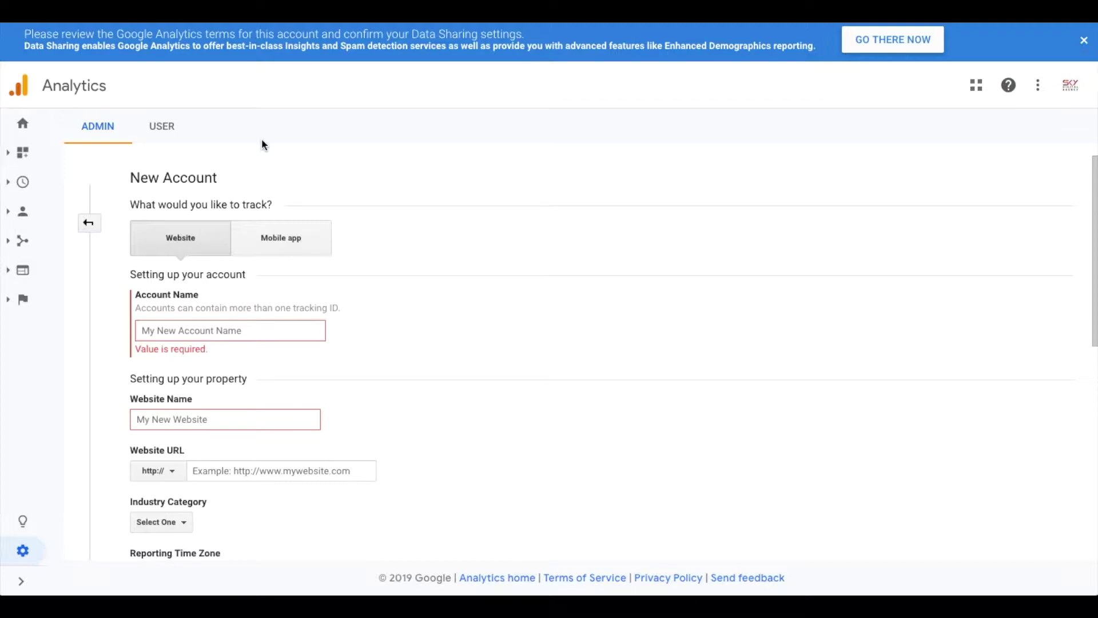
From the reports home, open Audience > Technology > Browser & OS and review the browser users table.
click(23, 123)
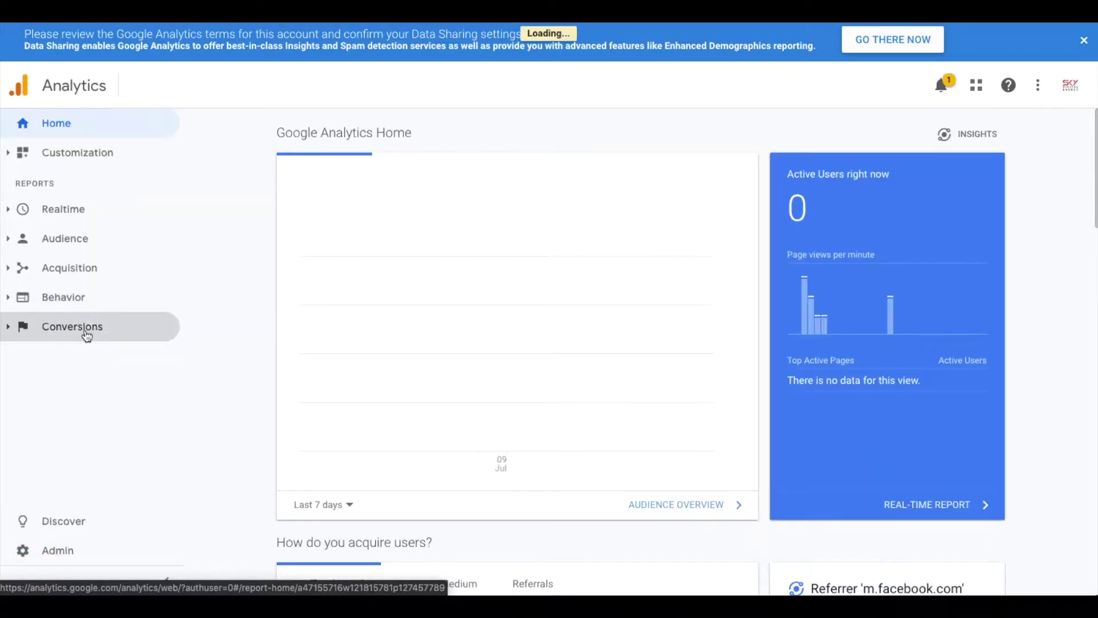
click(93, 305)
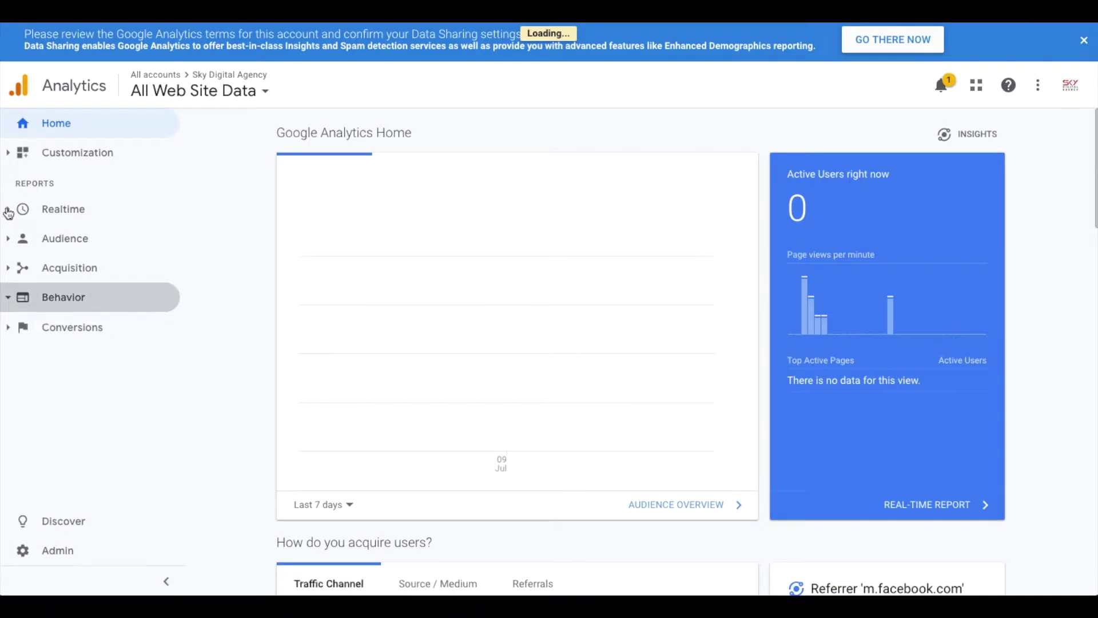
click(87, 246)
scroll(127, 385, down, 3)
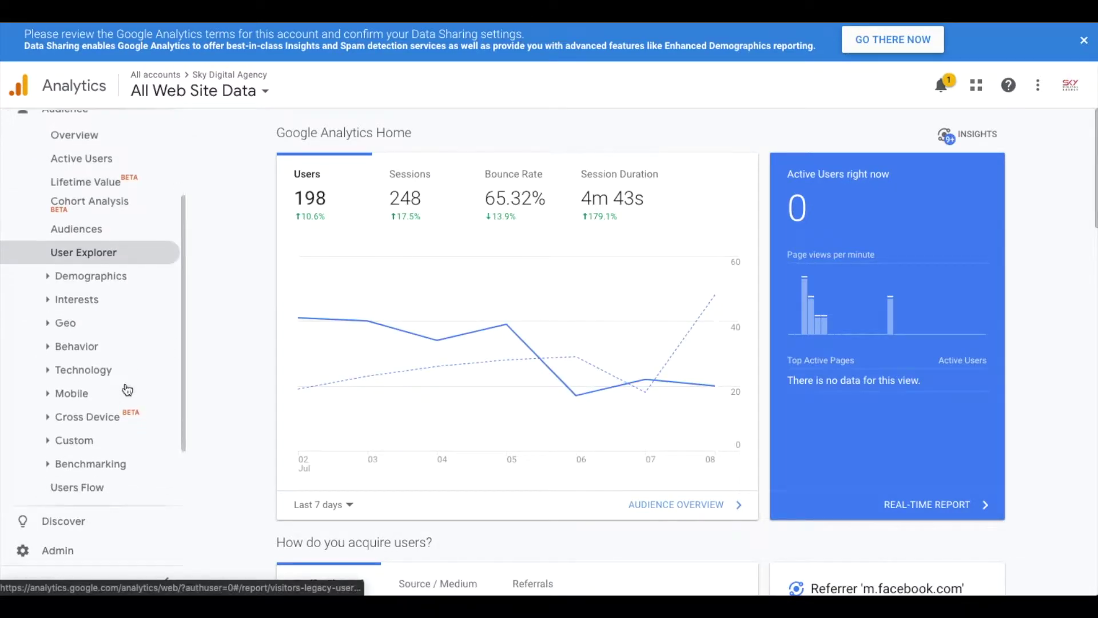
click(101, 345)
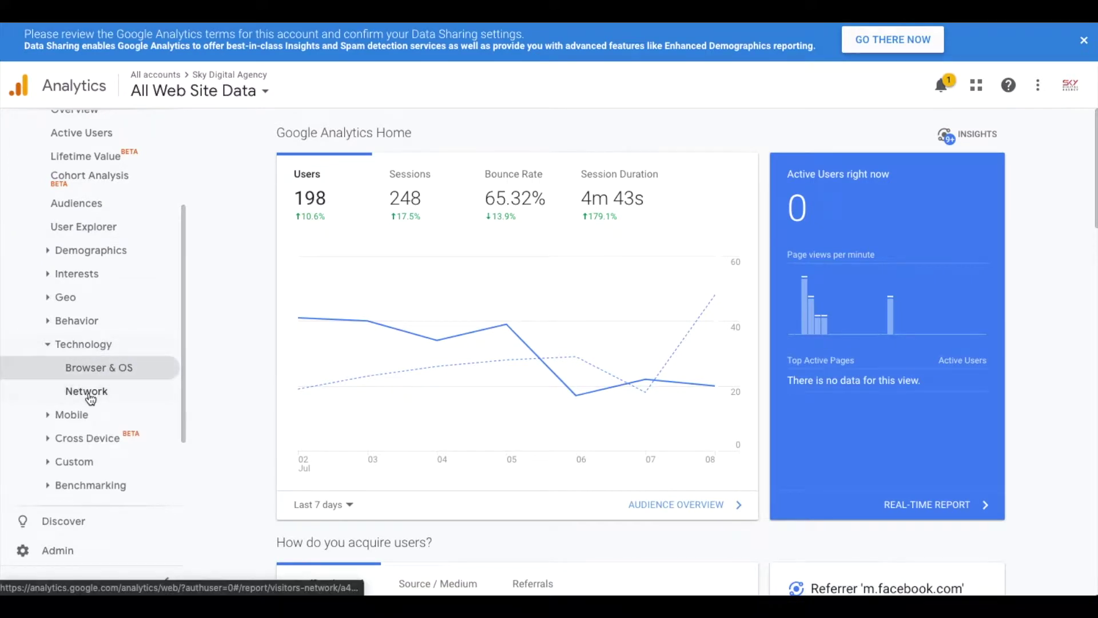
click(96, 369)
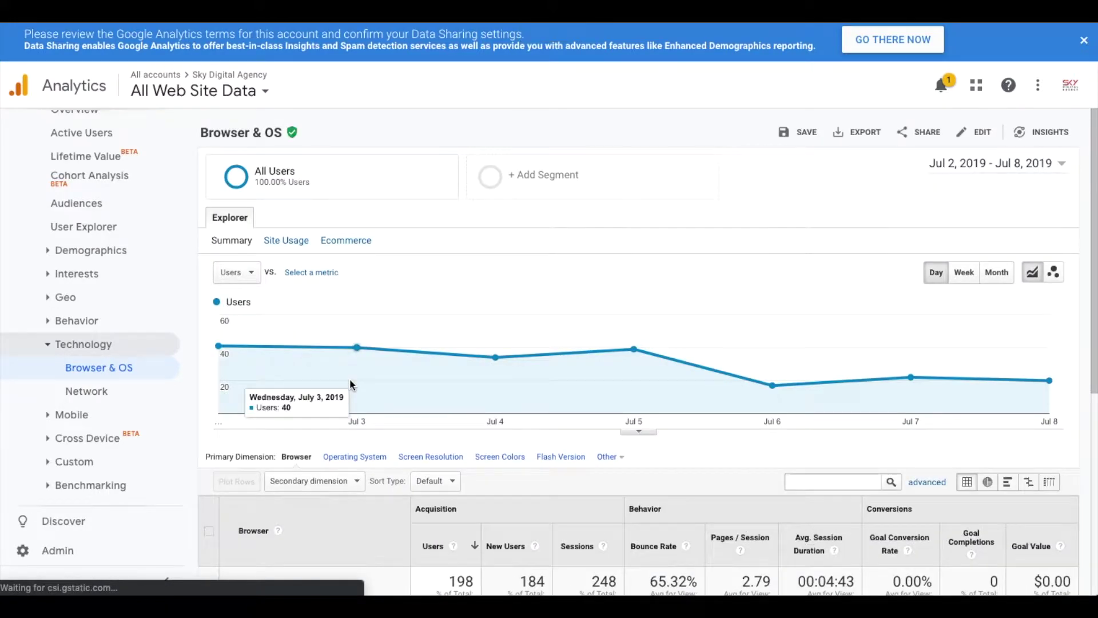
scroll(529, 301, down, 1)
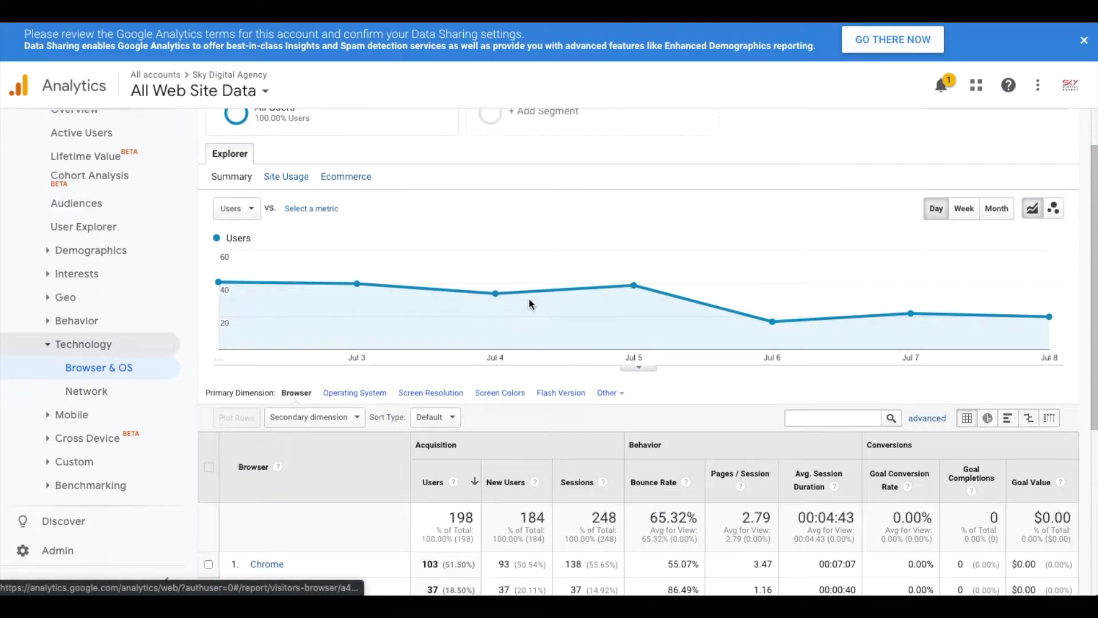
scroll(529, 299, down, 1)
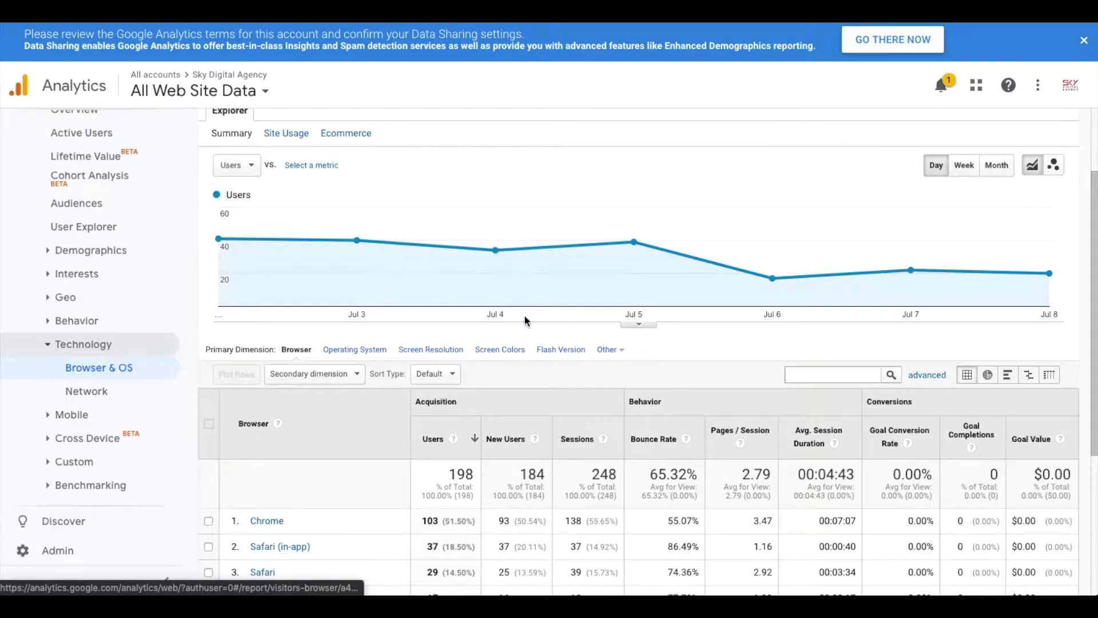
scroll(530, 303, down, 1)
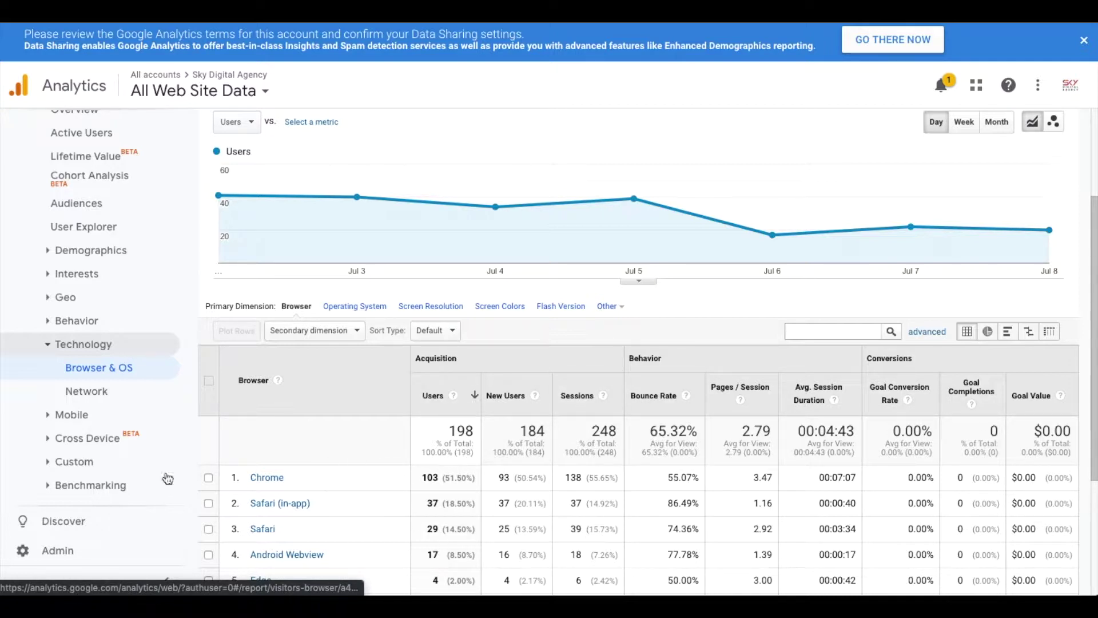
scroll(797, 455, up, 1)
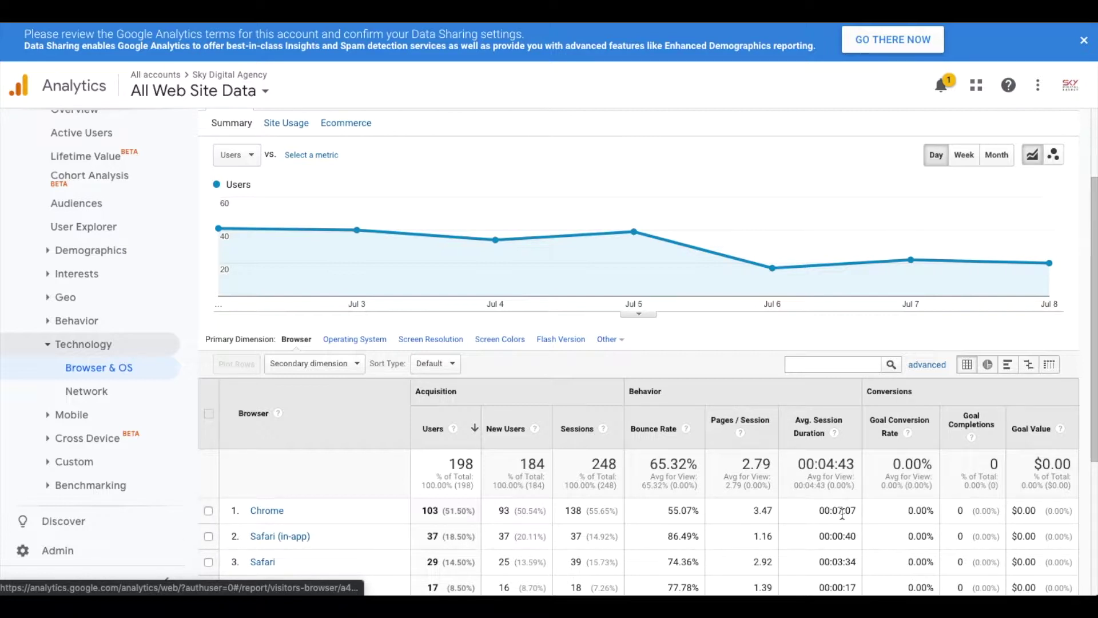
scroll(828, 513, down, 2)
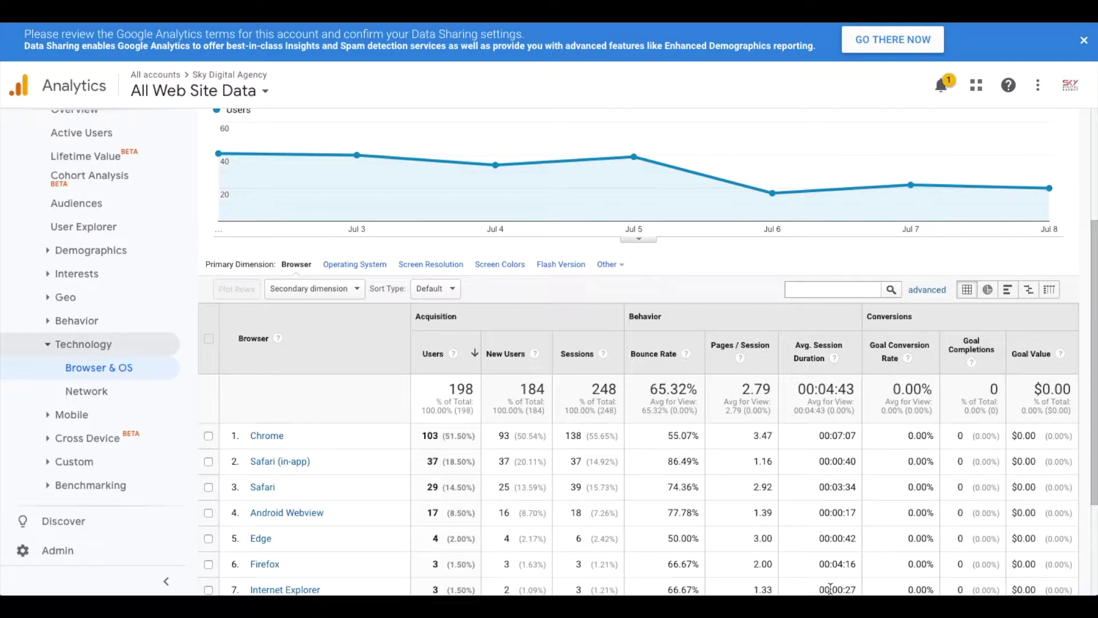
scroll(793, 569, up, 3)
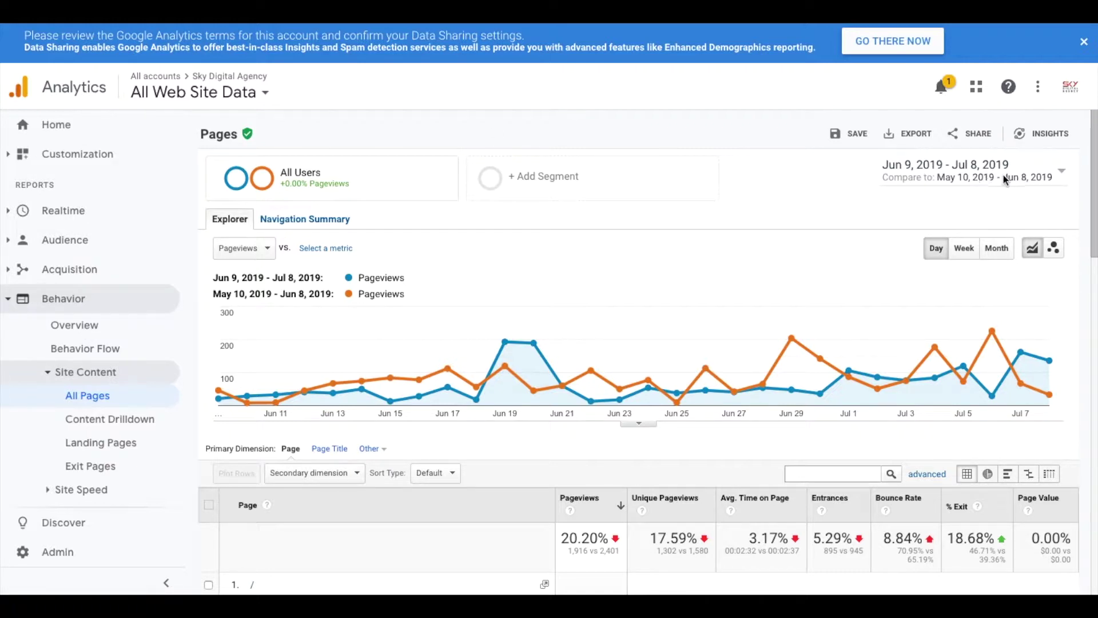
Check the date comparison settings without changing them, then expand the Audience reports.
click(913, 174)
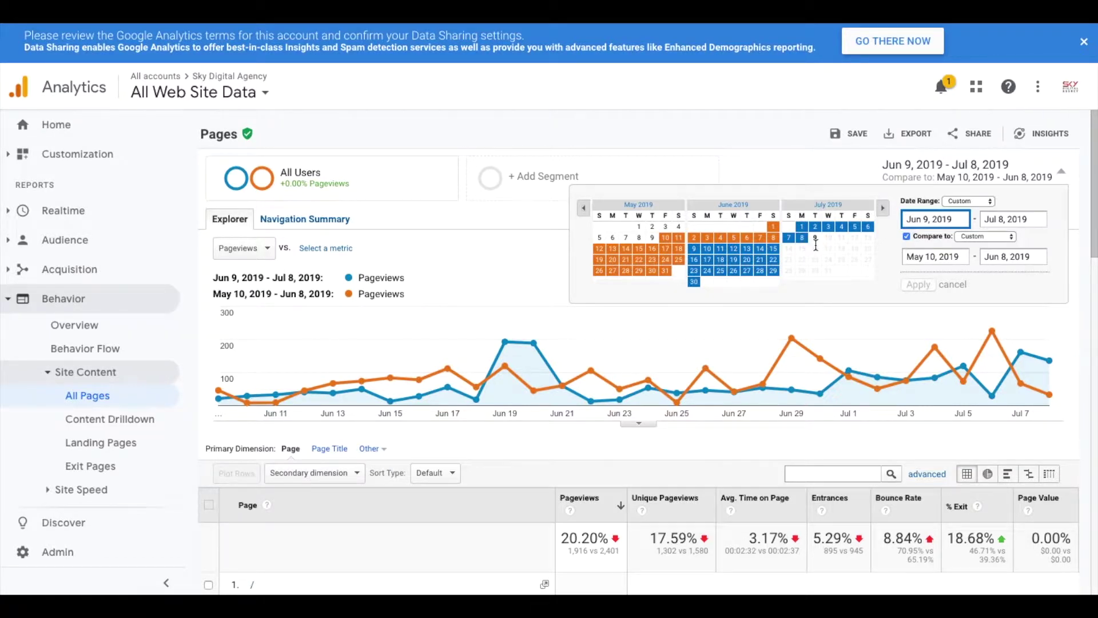
click(788, 161)
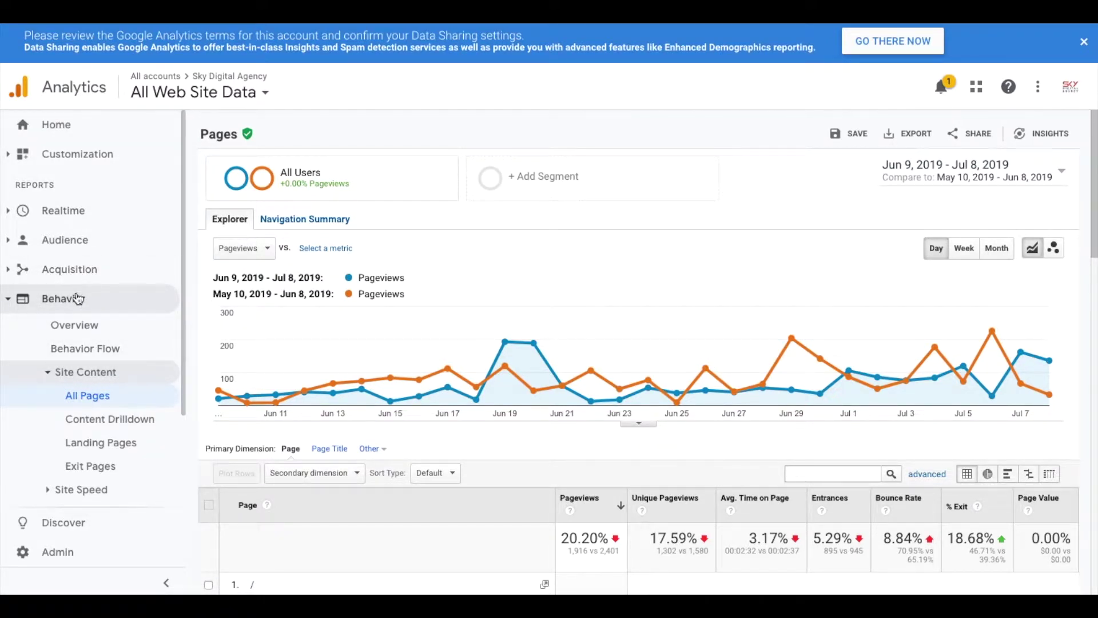
click(98, 243)
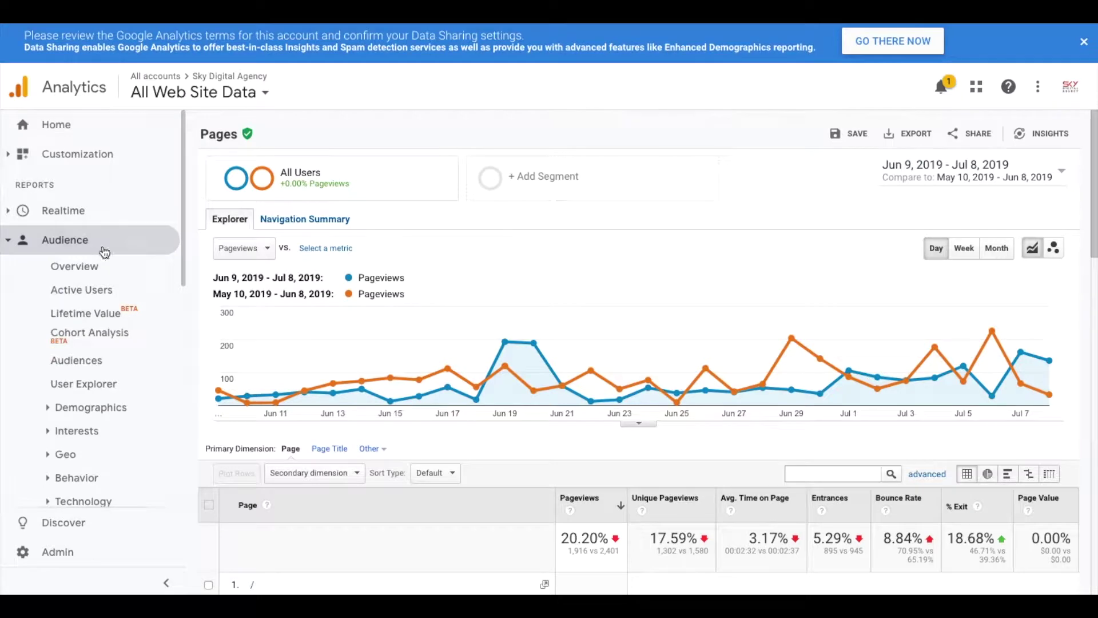
Open Audience Overview, break demographics down by Country, and review Users up 10.80%.
click(106, 264)
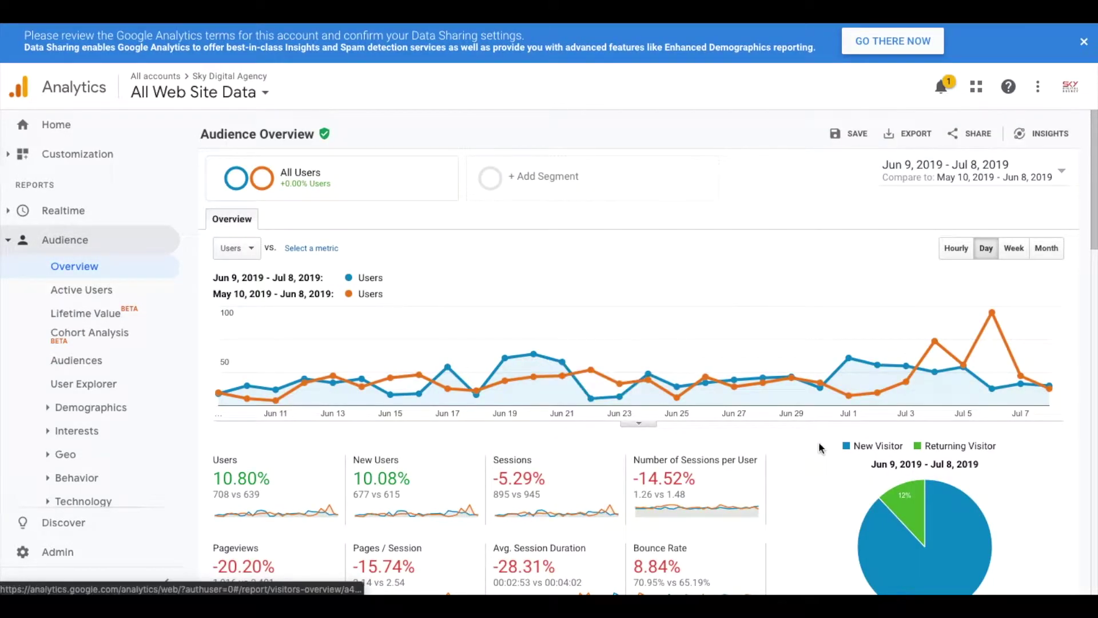
scroll(819, 441, down, 3)
scroll(819, 441, down, 4)
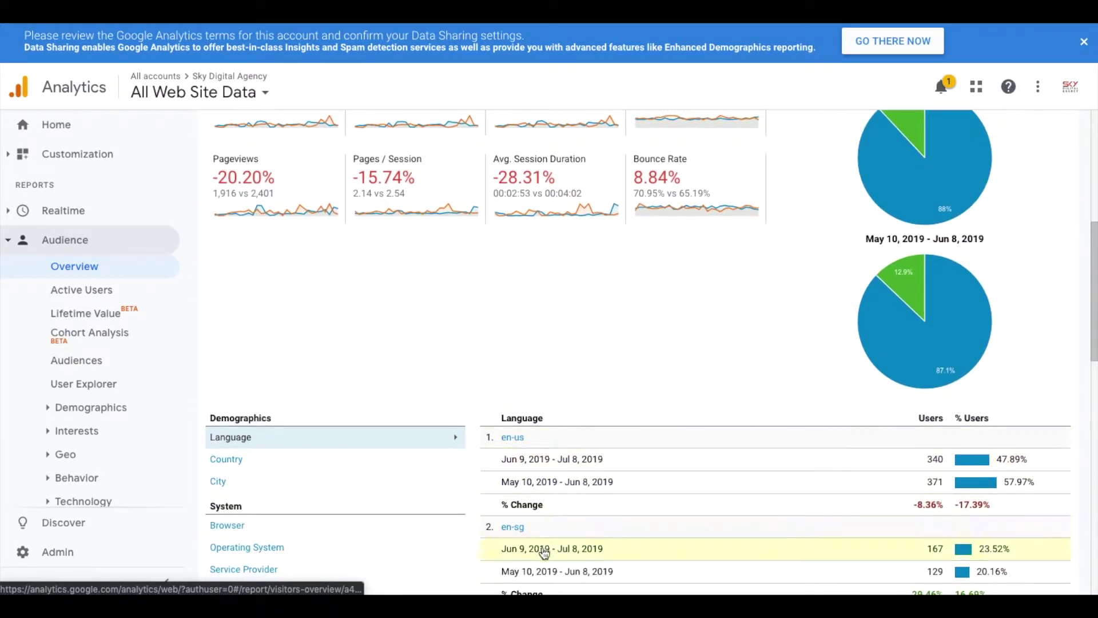
click(255, 458)
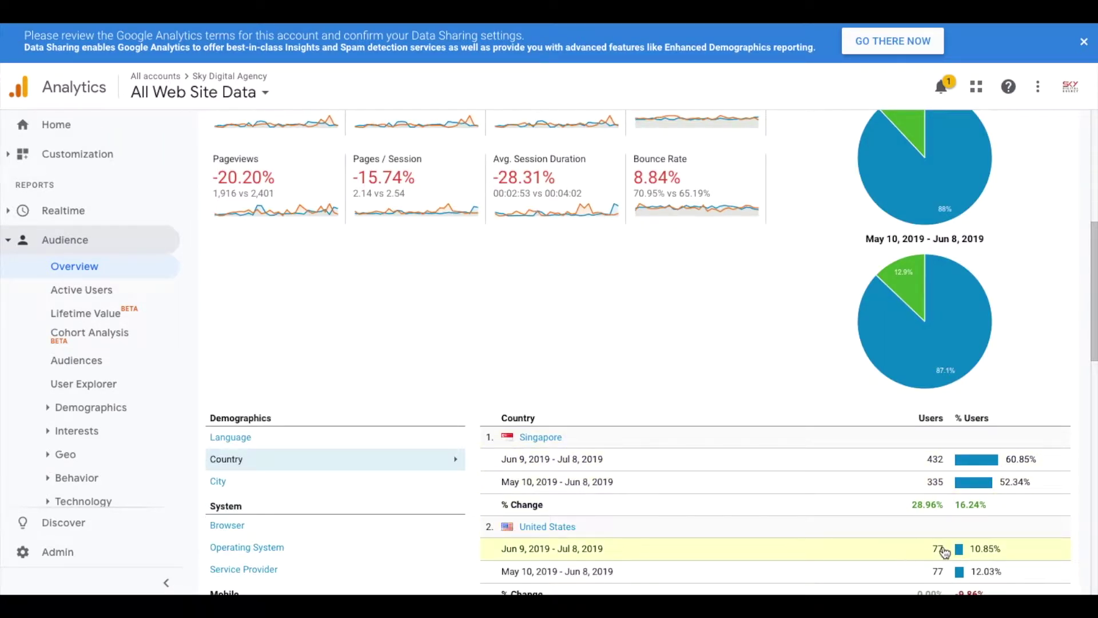
scroll(896, 560, down, 1)
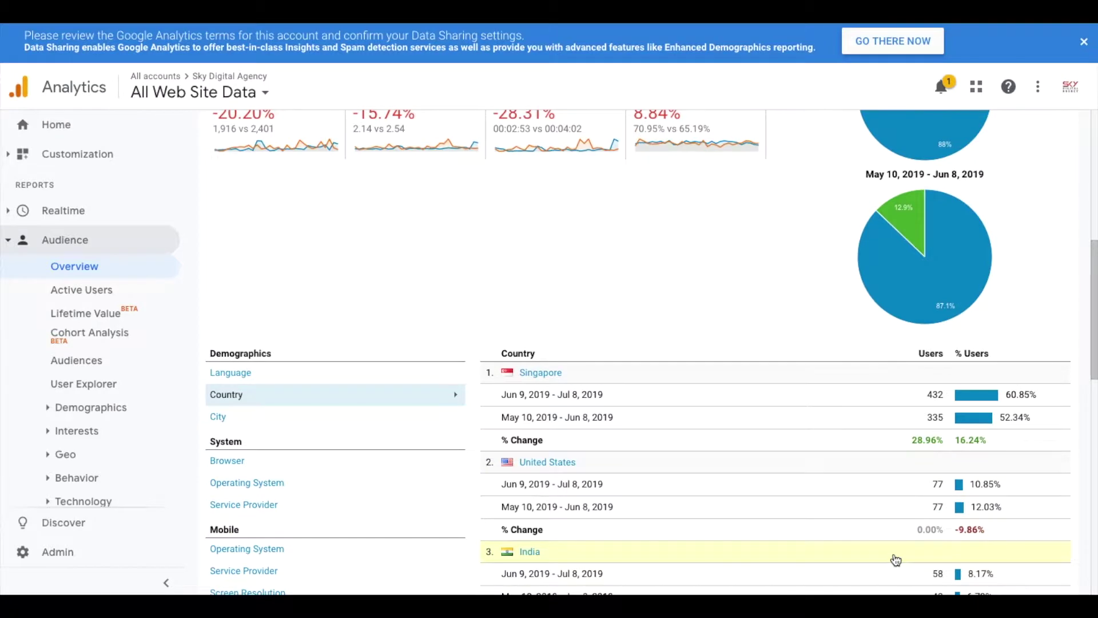
scroll(774, 546, down, 2)
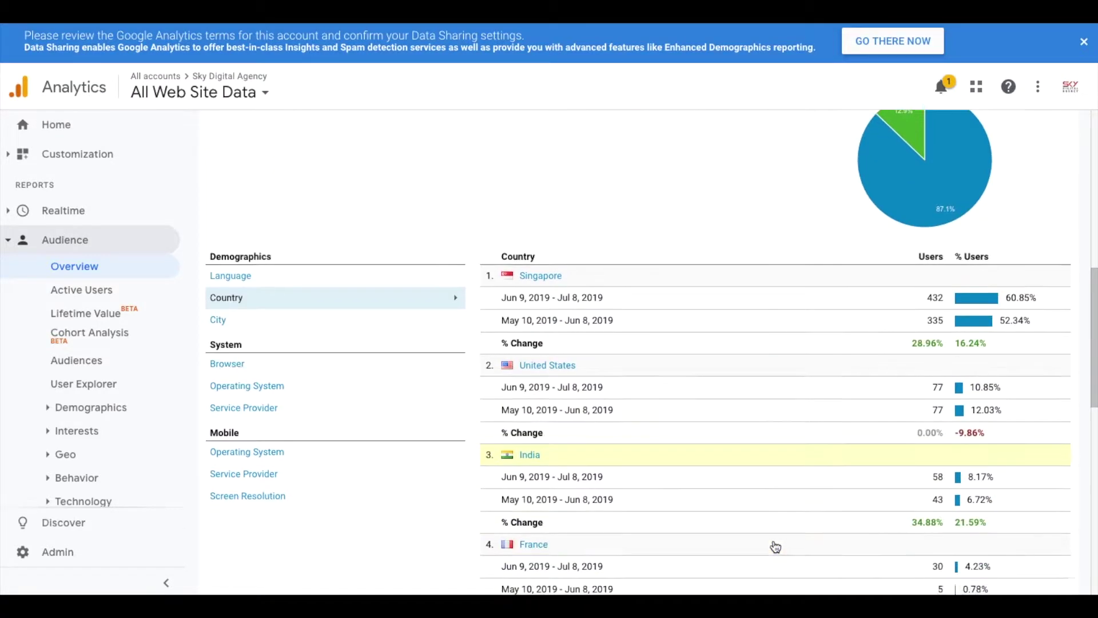
scroll(775, 546, up, 6)
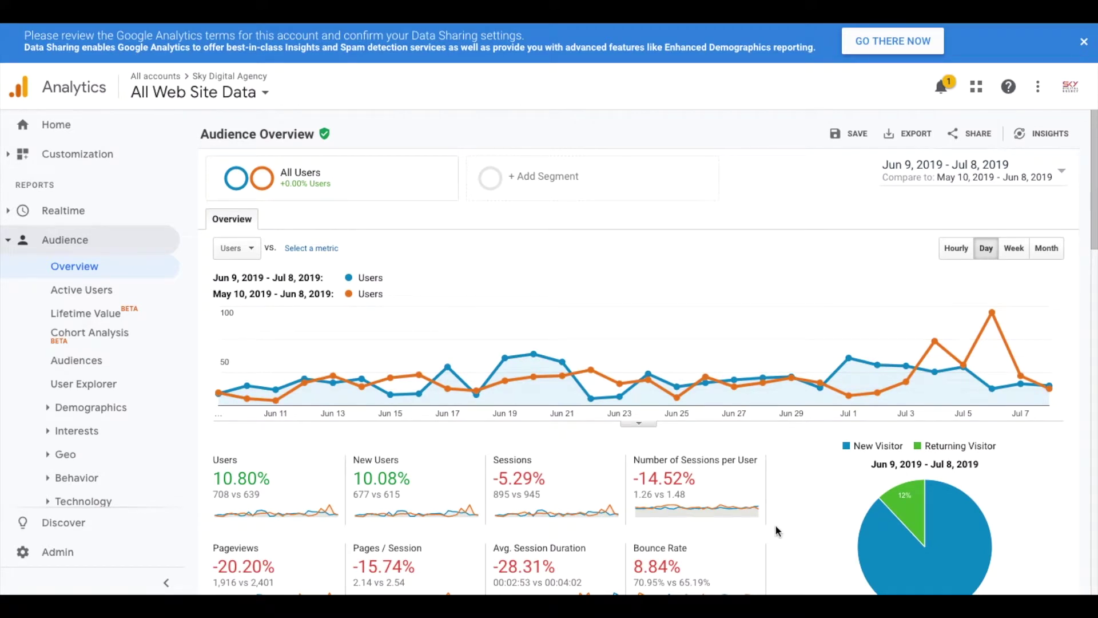
scroll(775, 525, down, 6)
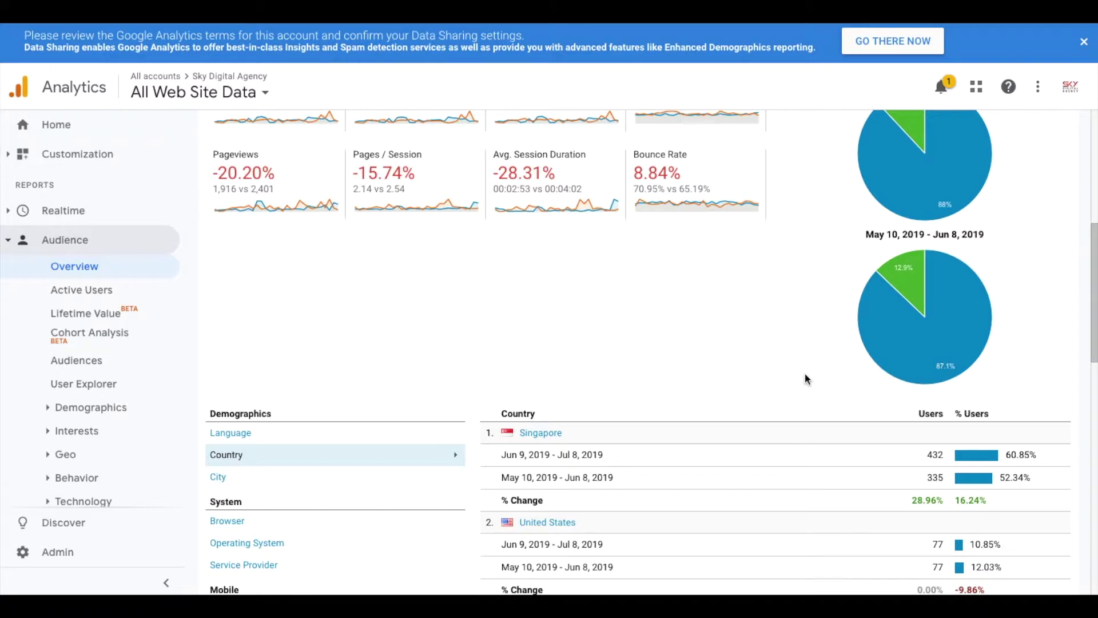
scroll(480, 347, up, 6)
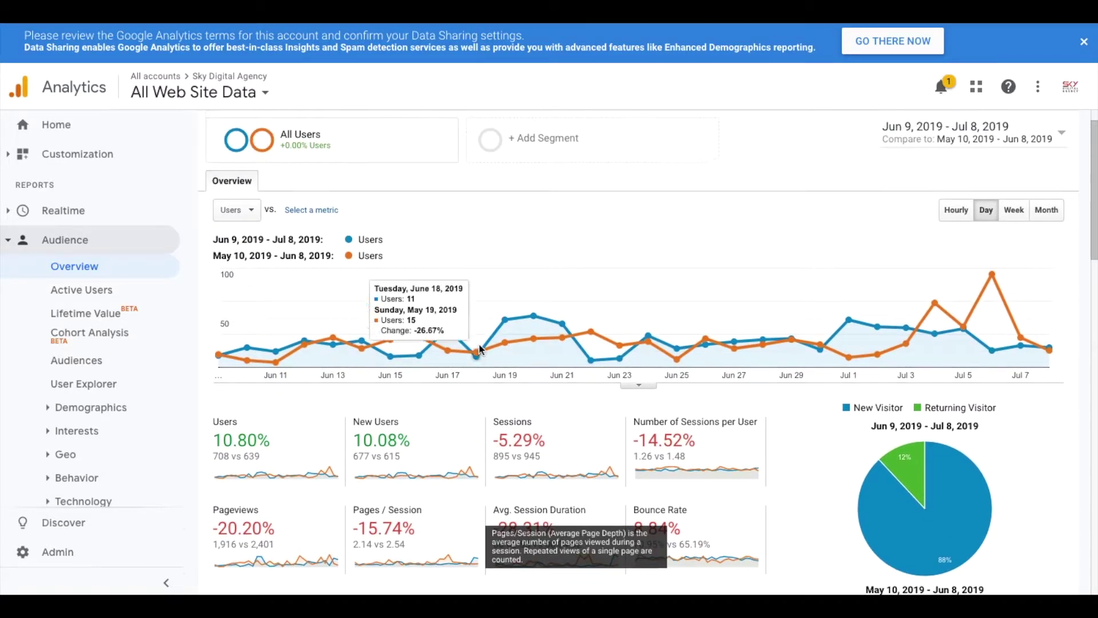
scroll(480, 348, up, 1)
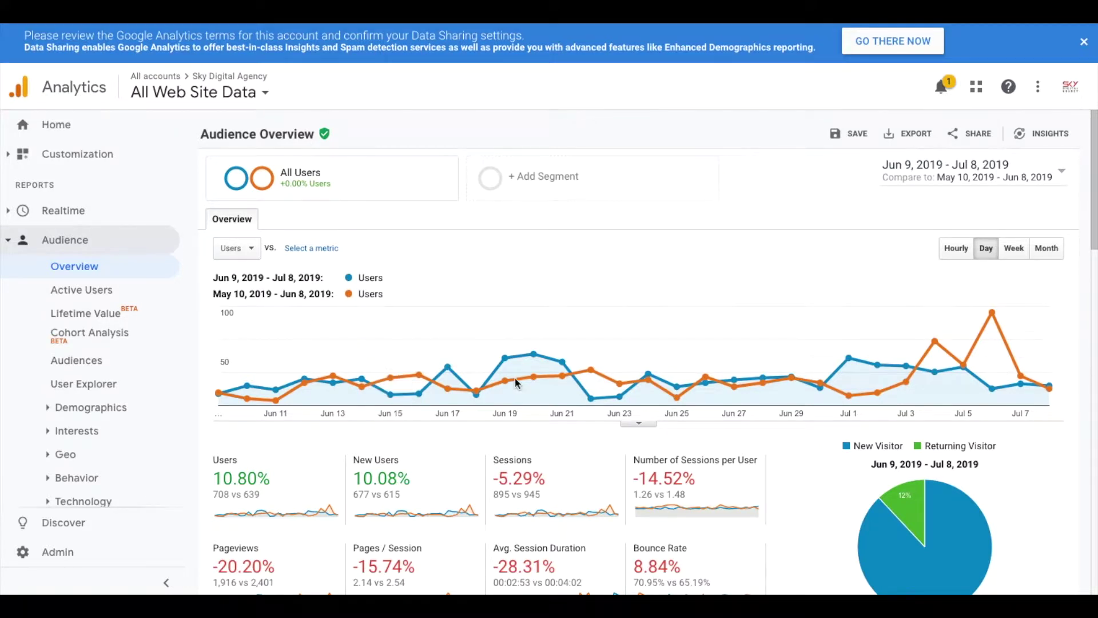
mouse_move(536, 388)
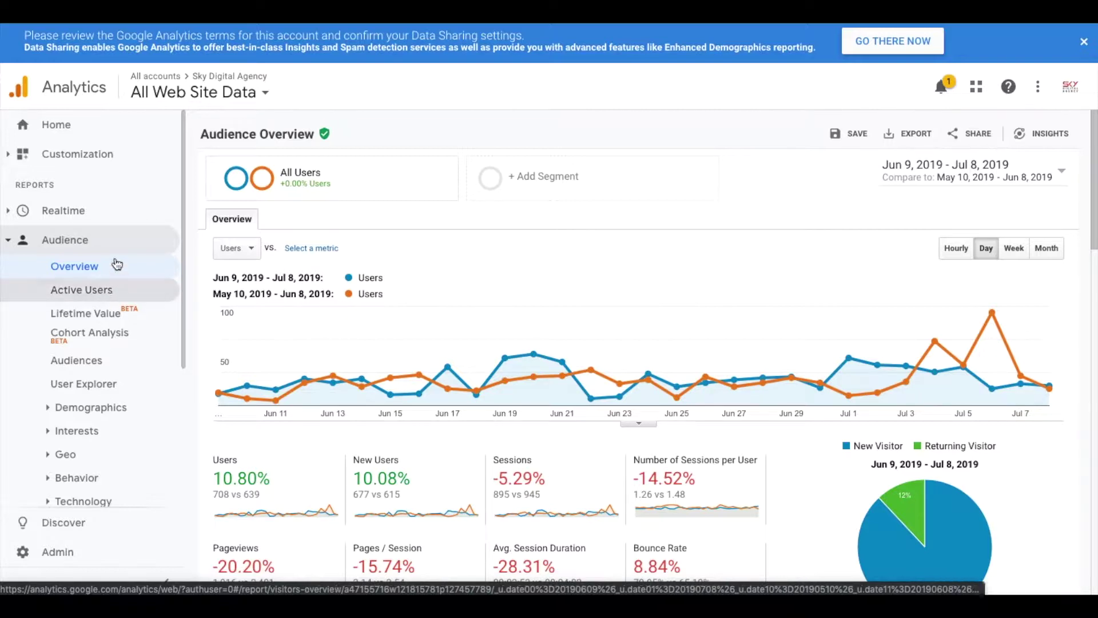
click(80, 247)
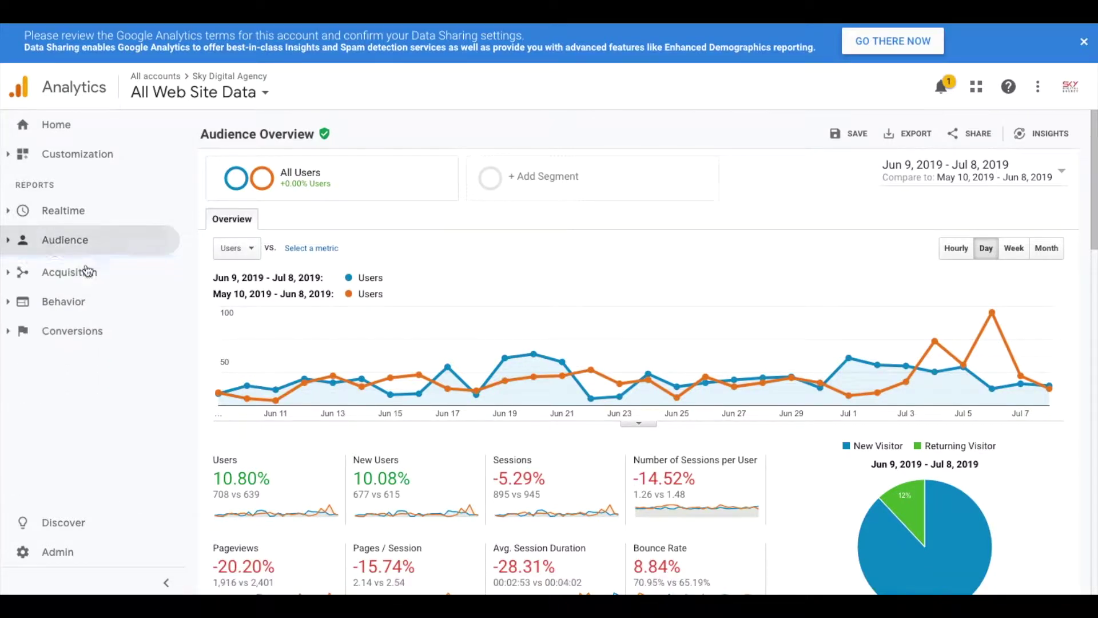
Open Acquisition Overview and inspect Top Channels: Direct 39.3% vs 45.2%, Social 25.5% vs 22.2%.
click(85, 270)
click(78, 296)
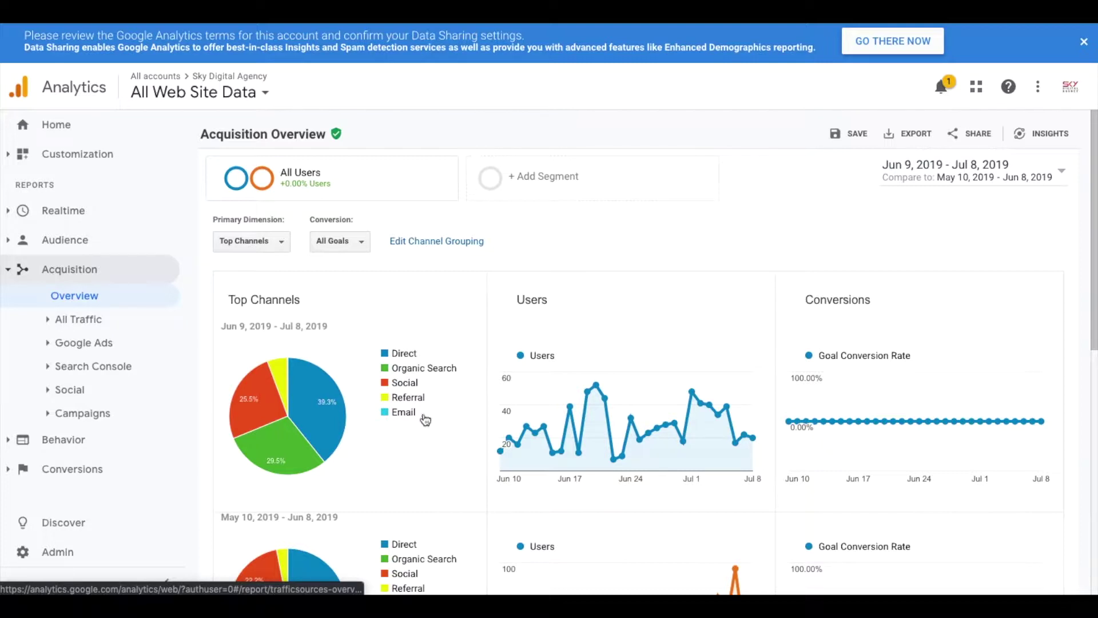
mouse_move(334, 416)
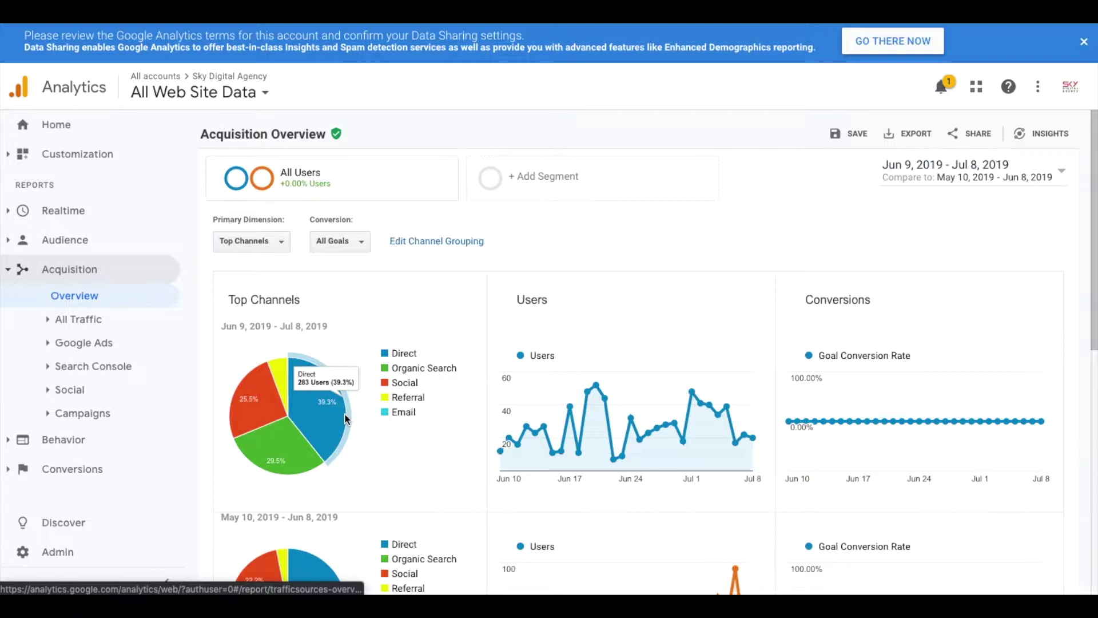
mouse_move(248, 408)
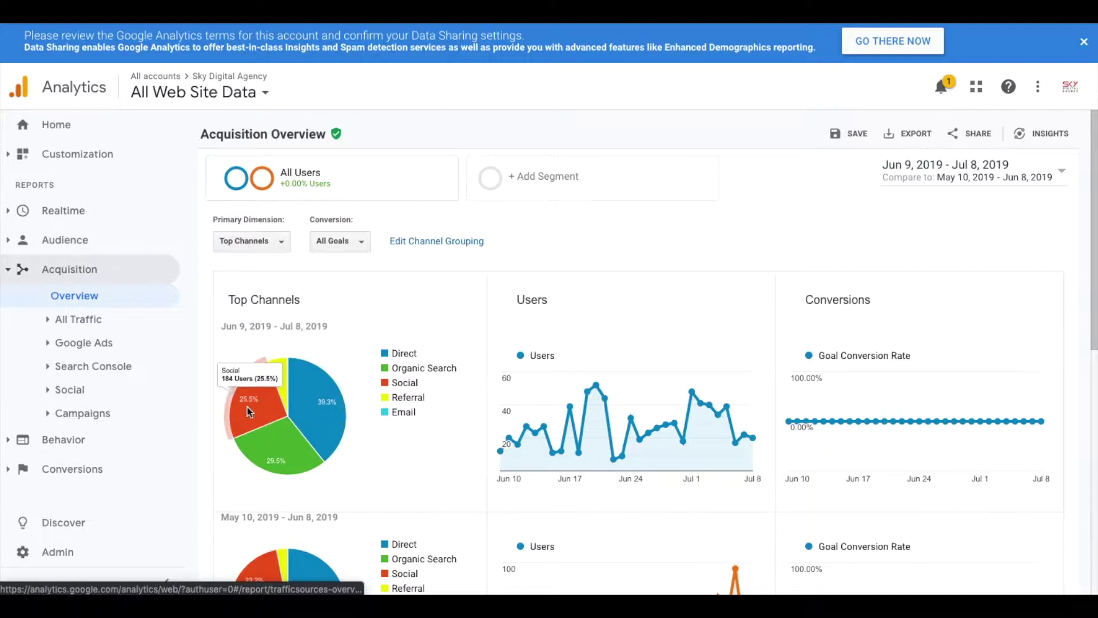
mouse_move(289, 467)
mouse_move(327, 439)
mouse_move(257, 444)
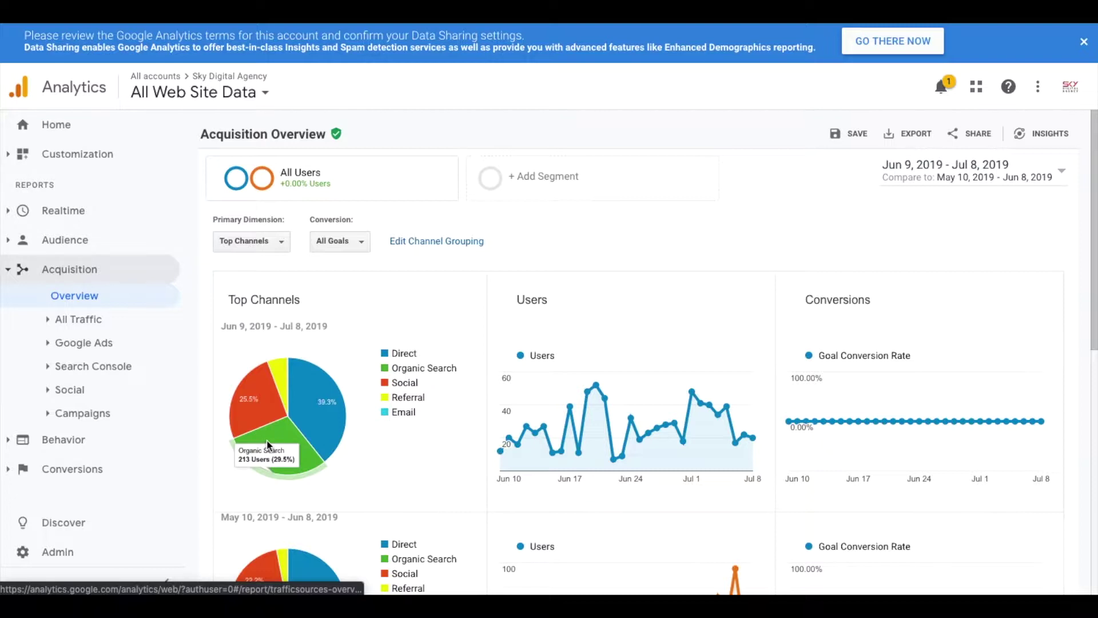
scroll(268, 440, down, 1)
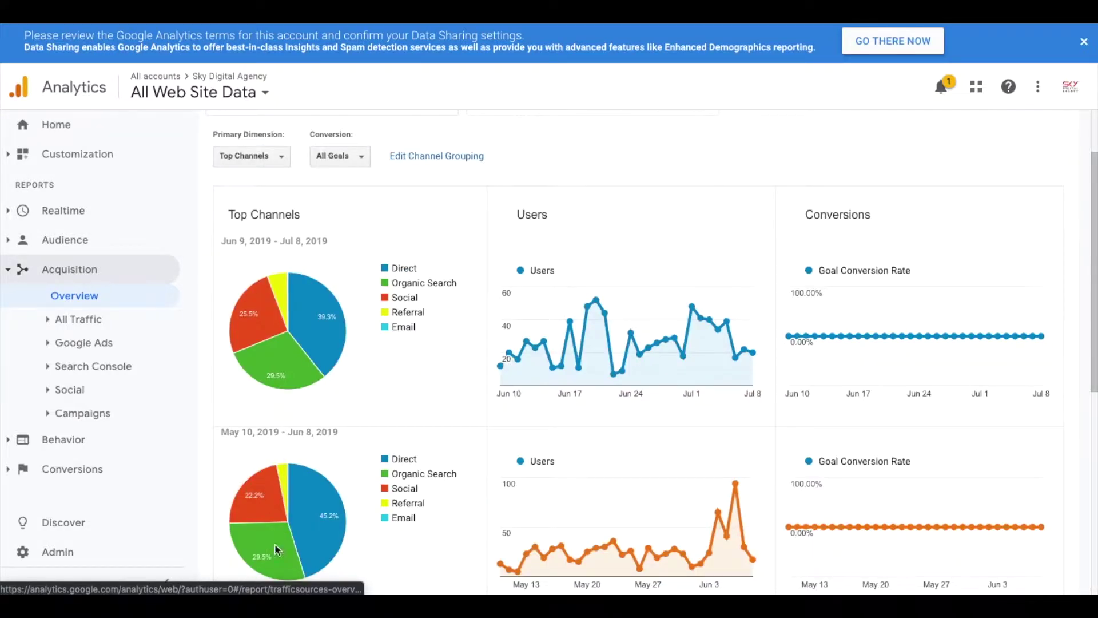
mouse_move(256, 316)
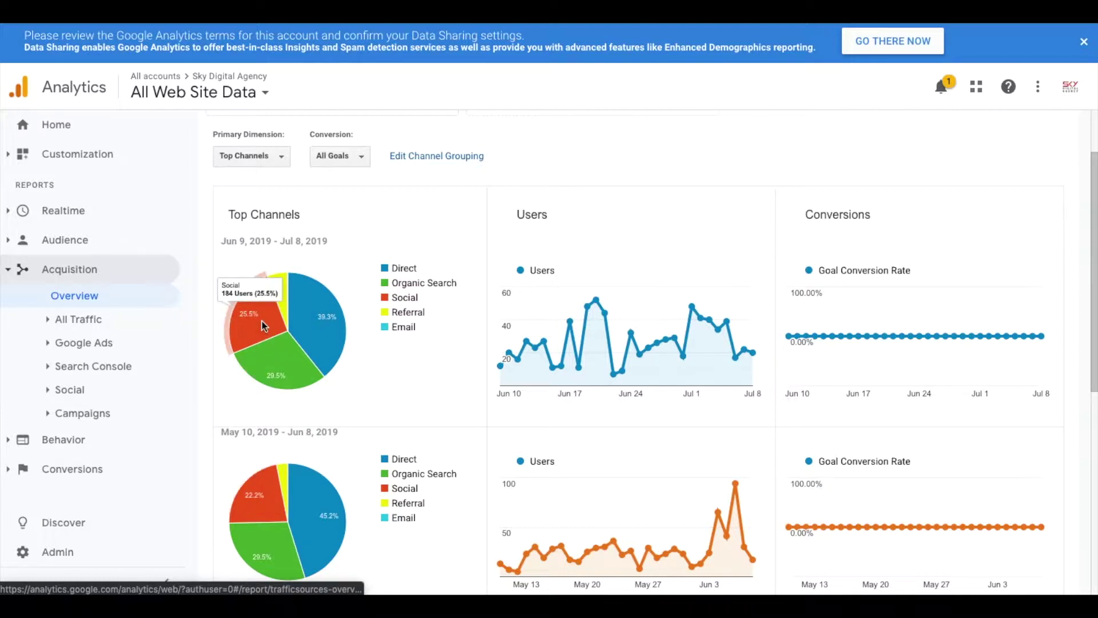
mouse_move(241, 506)
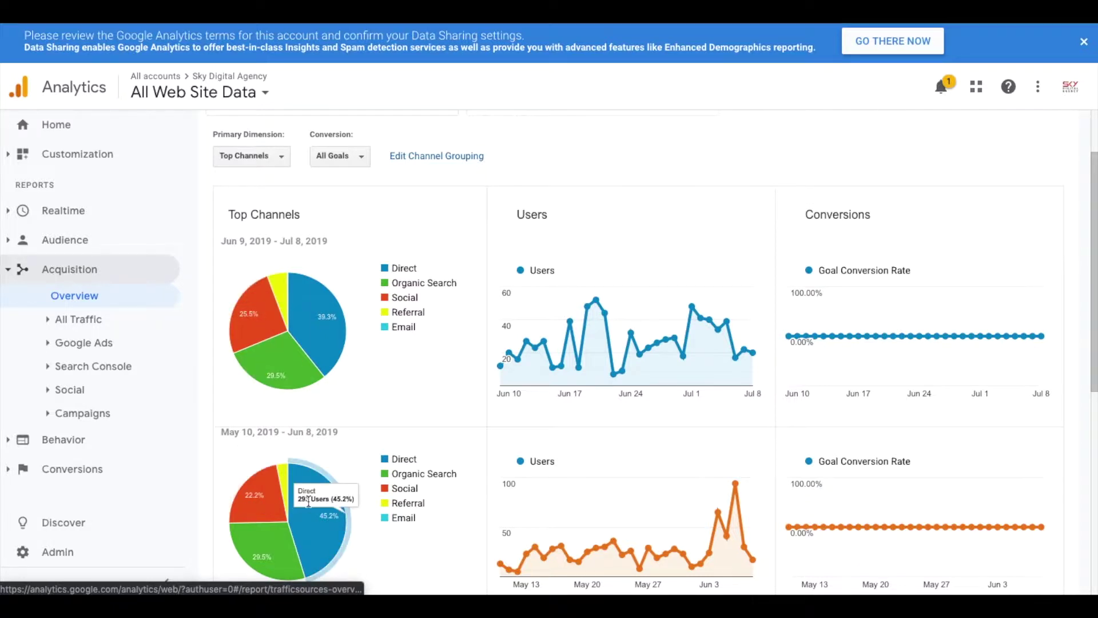
mouse_move(329, 309)
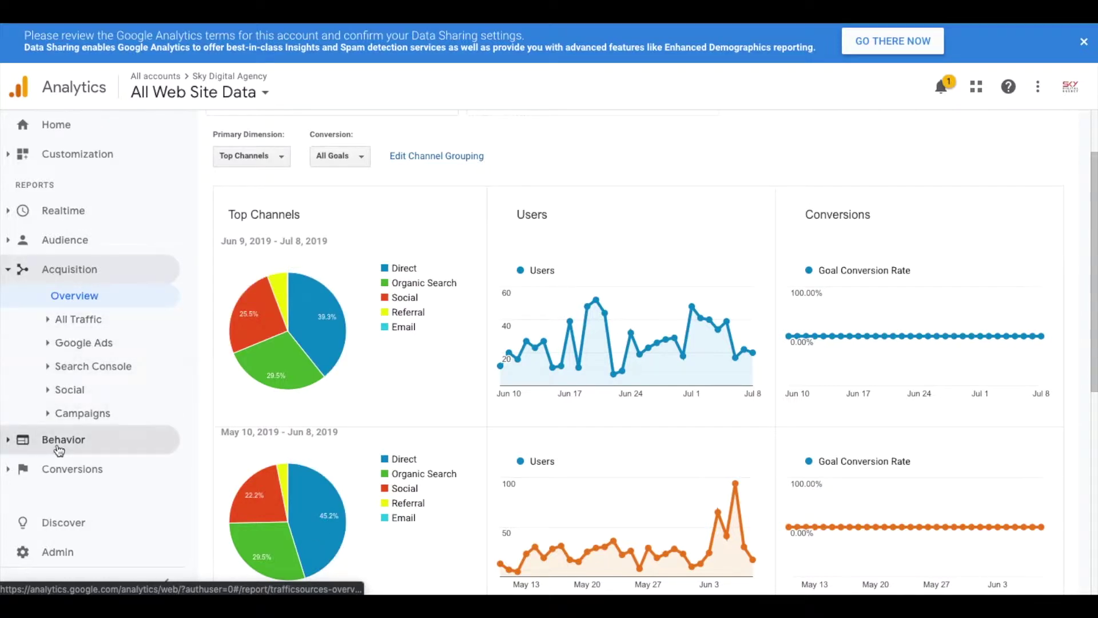
click(153, 438)
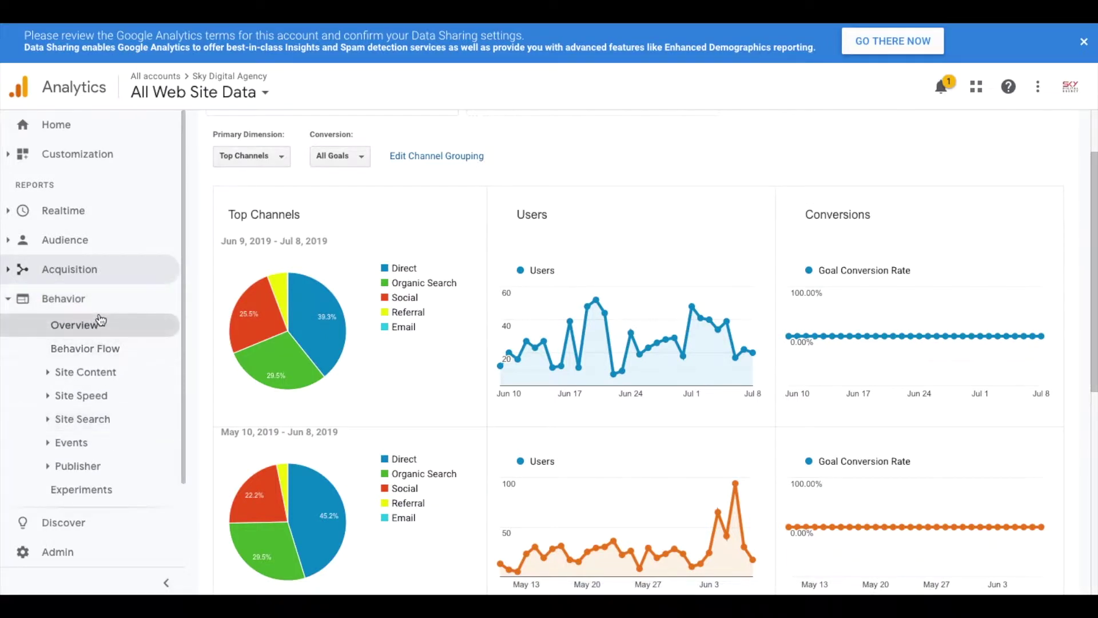
Open Behavior > Site Content > All Pages and compare Avg. Time on Page 00:02:27 vs 00:01:59.
click(106, 373)
click(108, 395)
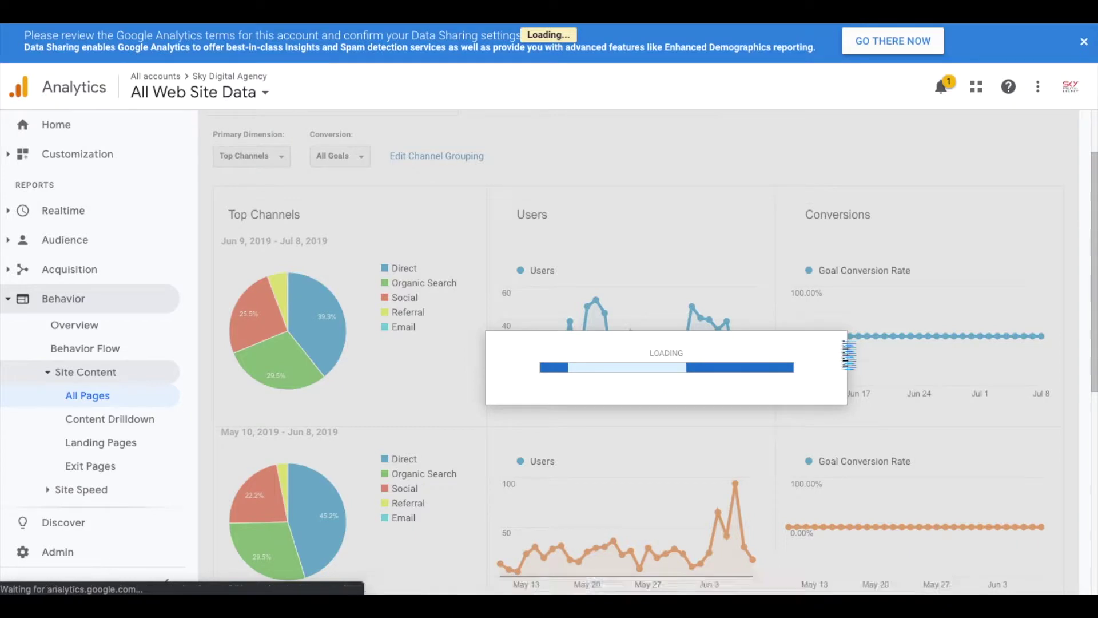
scroll(773, 397, down, 1)
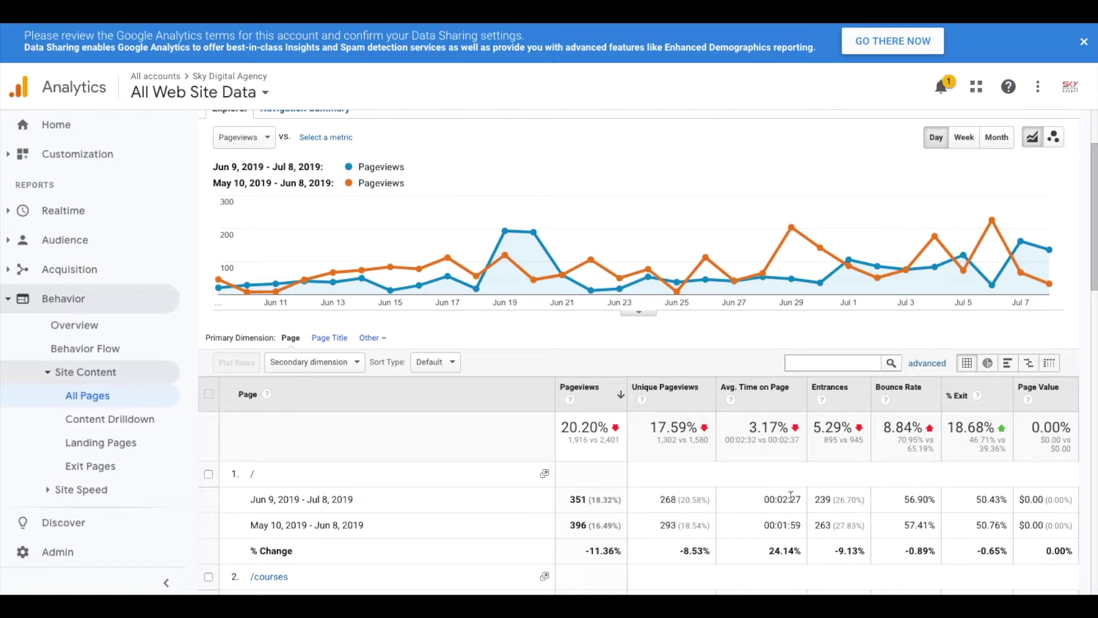
drag(766, 499, 809, 504)
drag(763, 525, 801, 526)
click(751, 515)
View the Integrated Content Marketing Strategy course page, then return to the Digital Marketing Courses listing.
scroll(751, 515, down, 2)
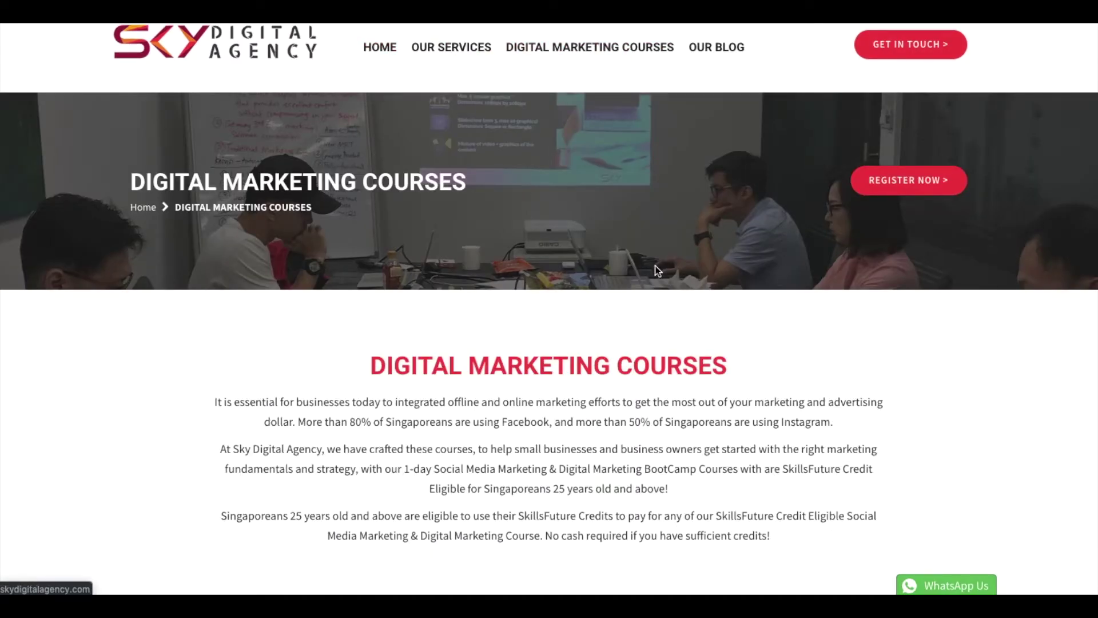
scroll(654, 265, down, 10)
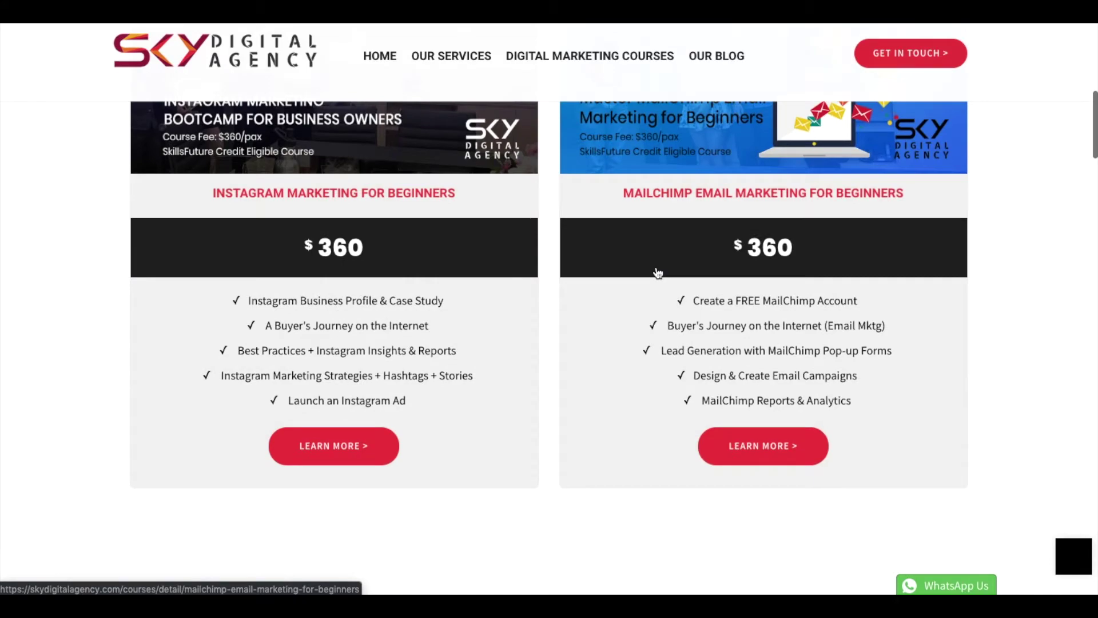
scroll(657, 272, down, 15)
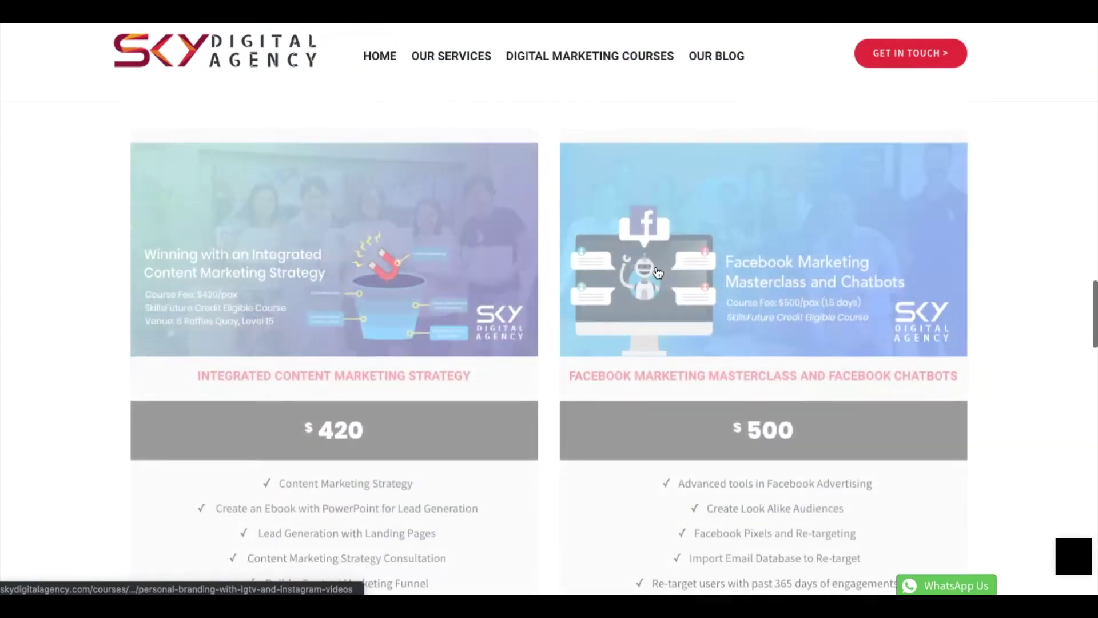
scroll(658, 273, down, 2)
drag(211, 172, 221, 218)
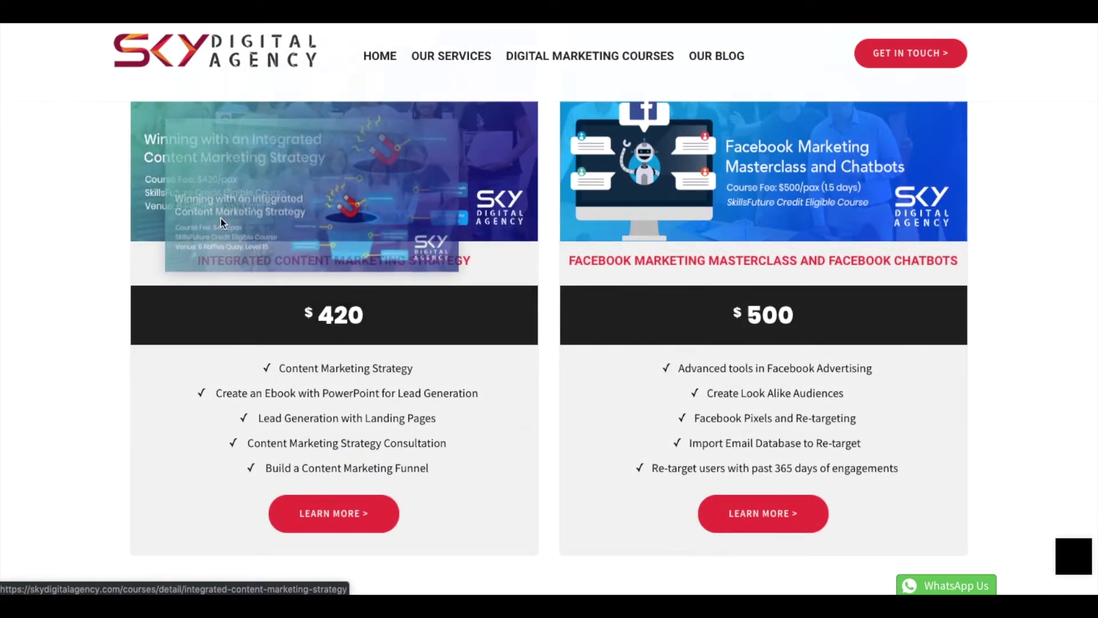
click(496, 267)
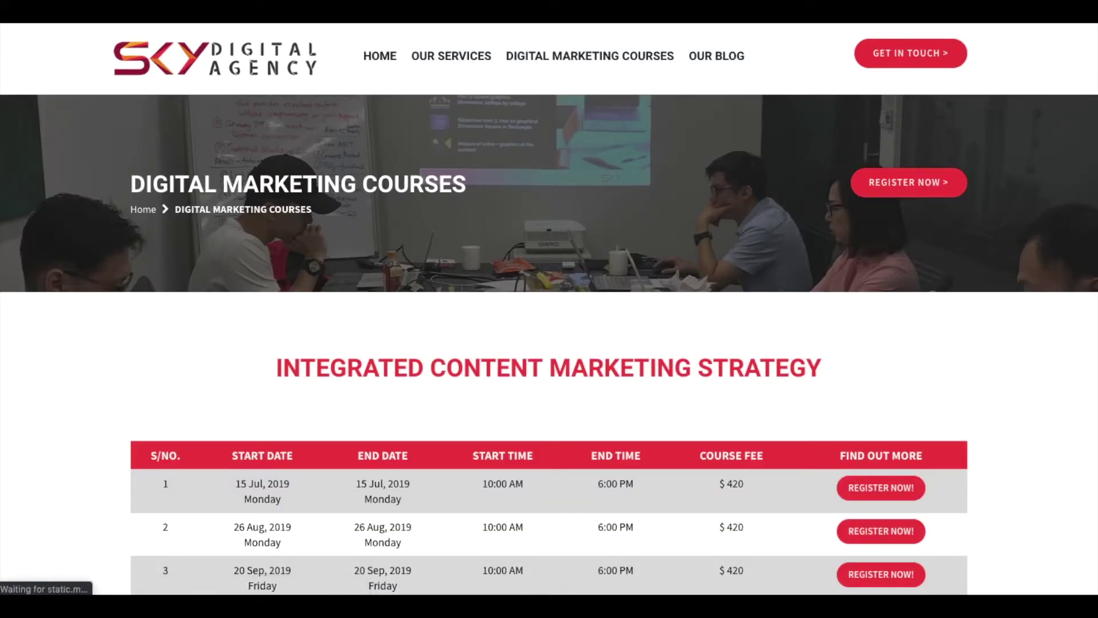
scroll(331, 229, down, 10)
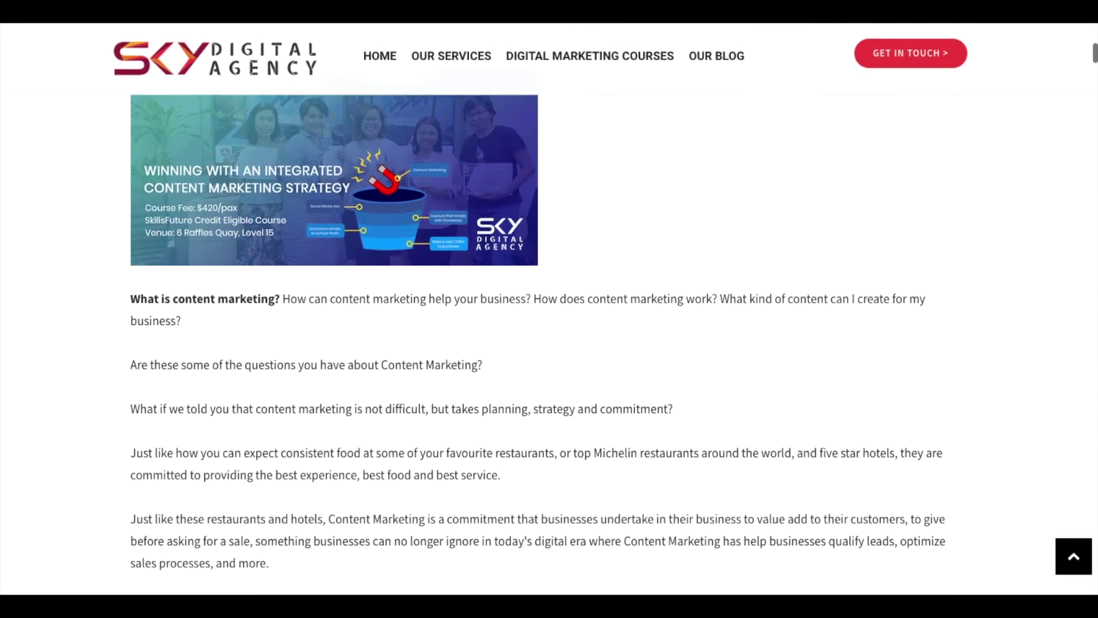
click(625, 67)
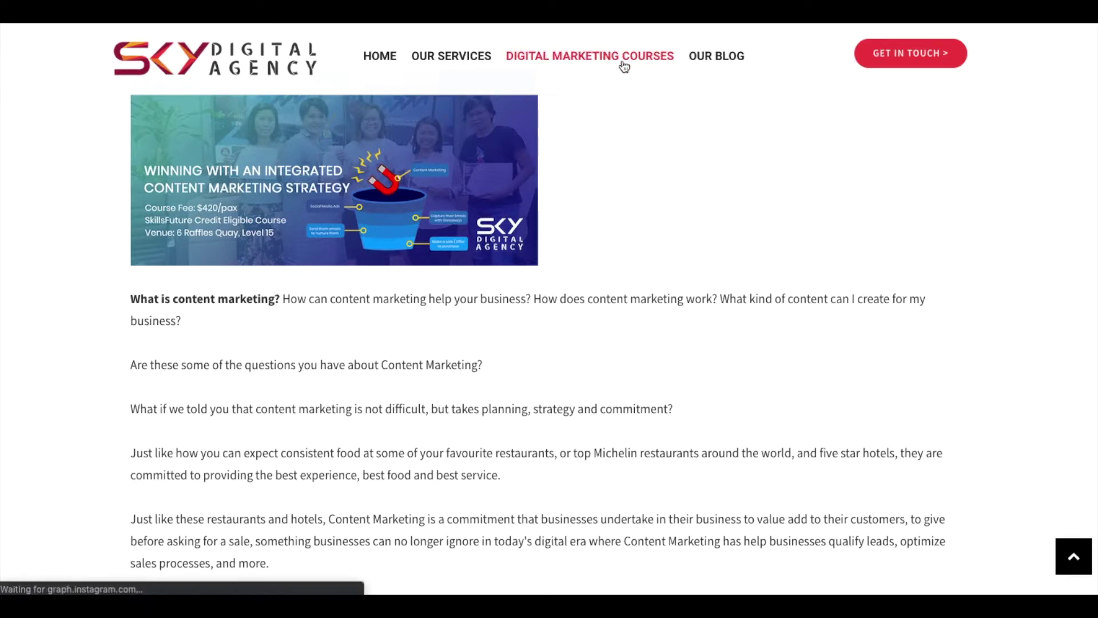
Browse the course cards, highlighting the 'What is SEO Marketing?' bullet along the way.
scroll(684, 263, down, 15)
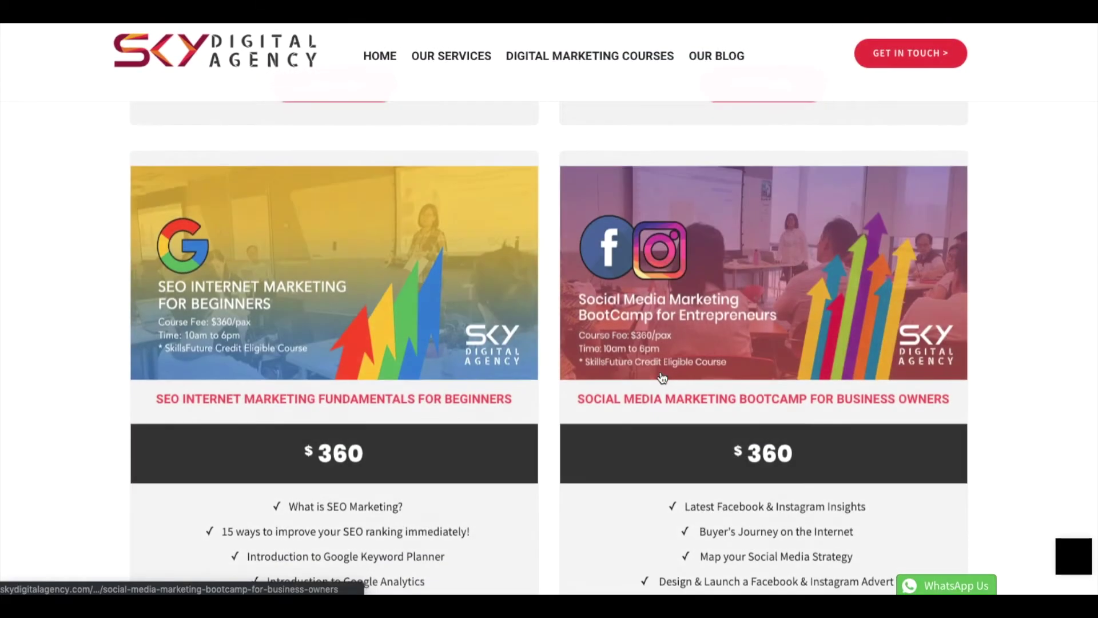
scroll(375, 420, down, 3)
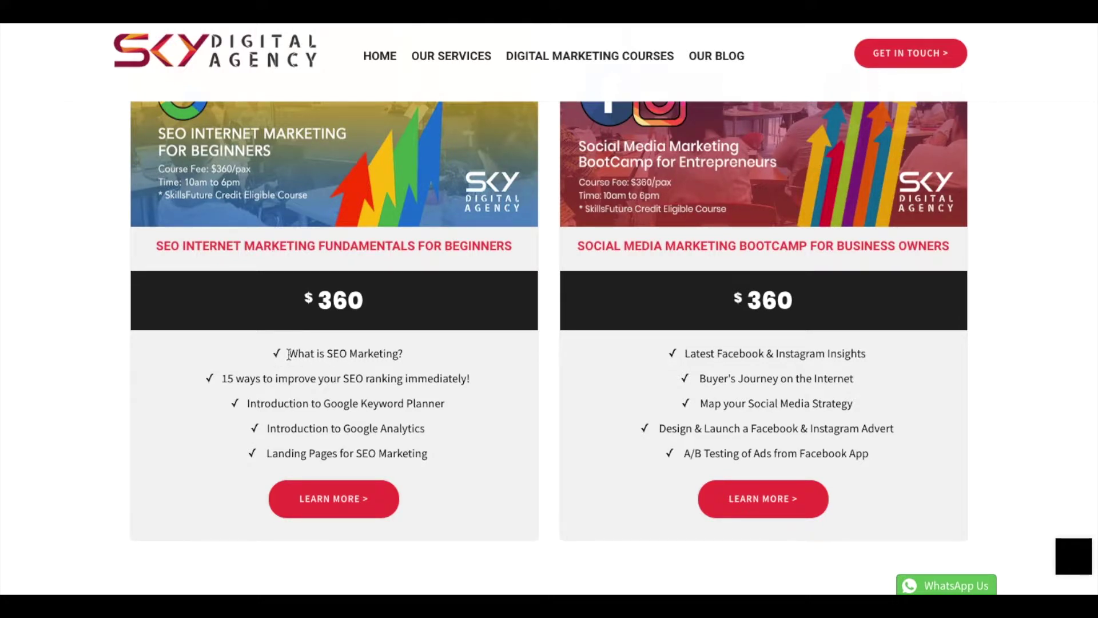
drag(289, 354, 407, 356)
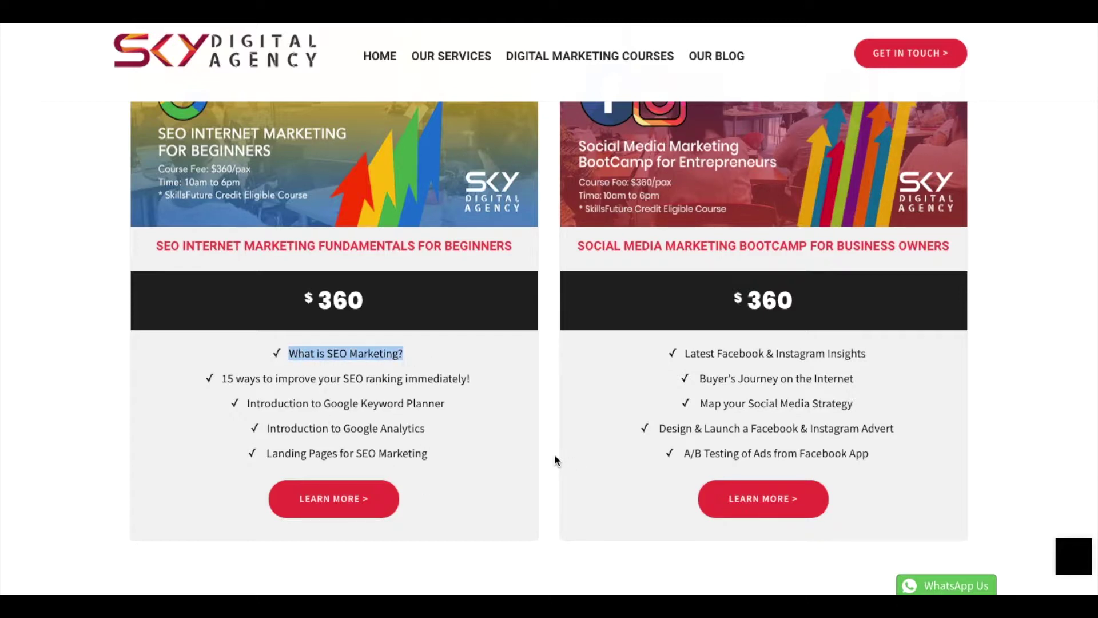
click(350, 539)
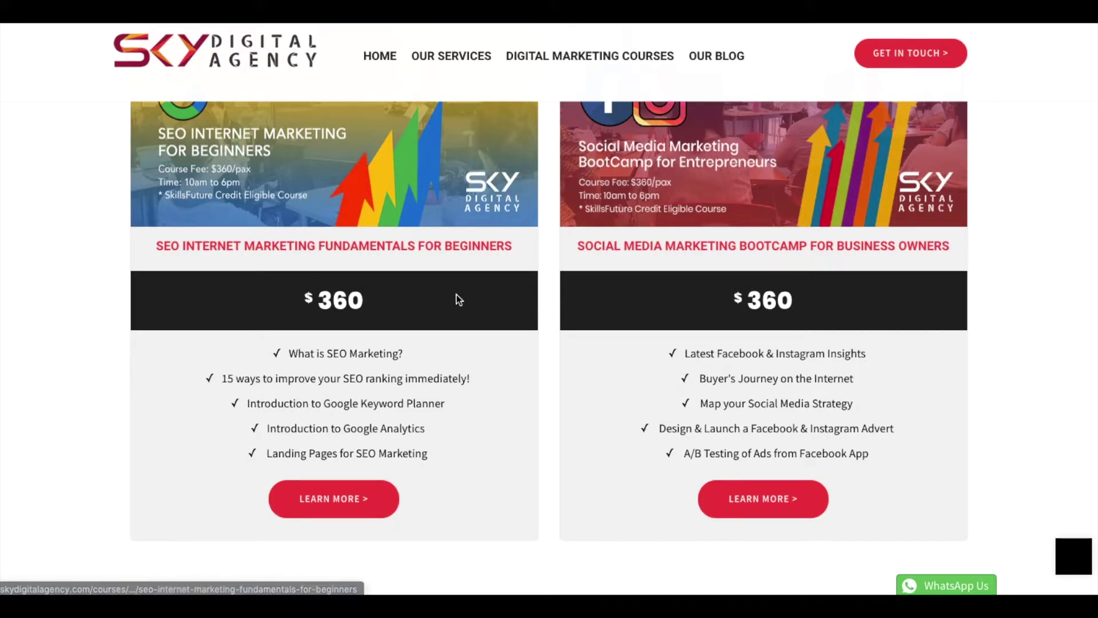
scroll(488, 318, down, 1)
scroll(487, 319, up, 4)
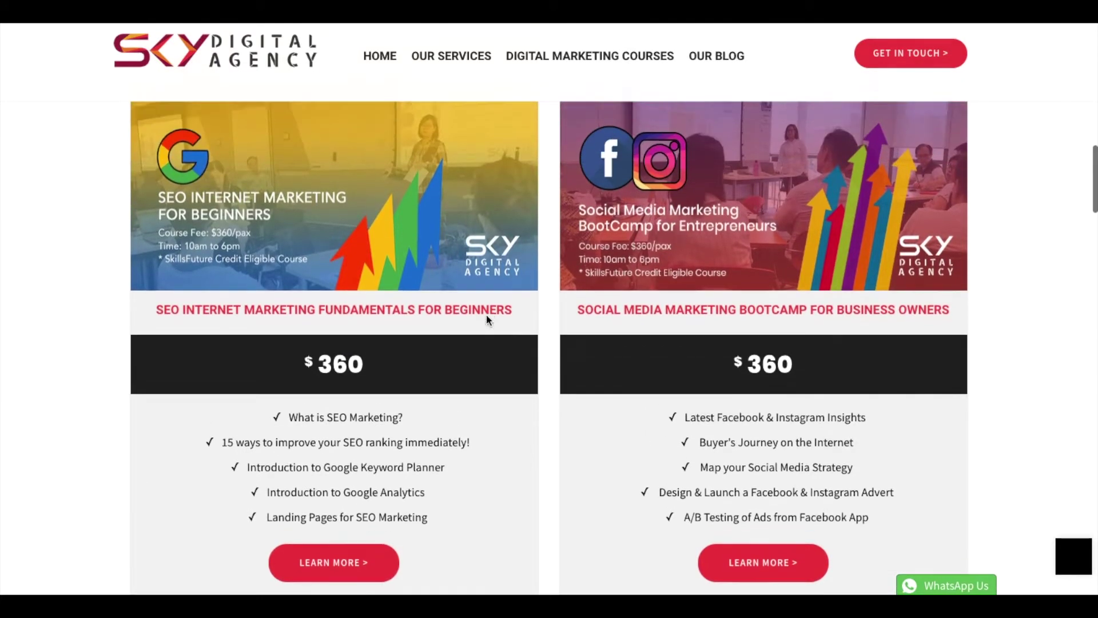
scroll(488, 321, up, 15)
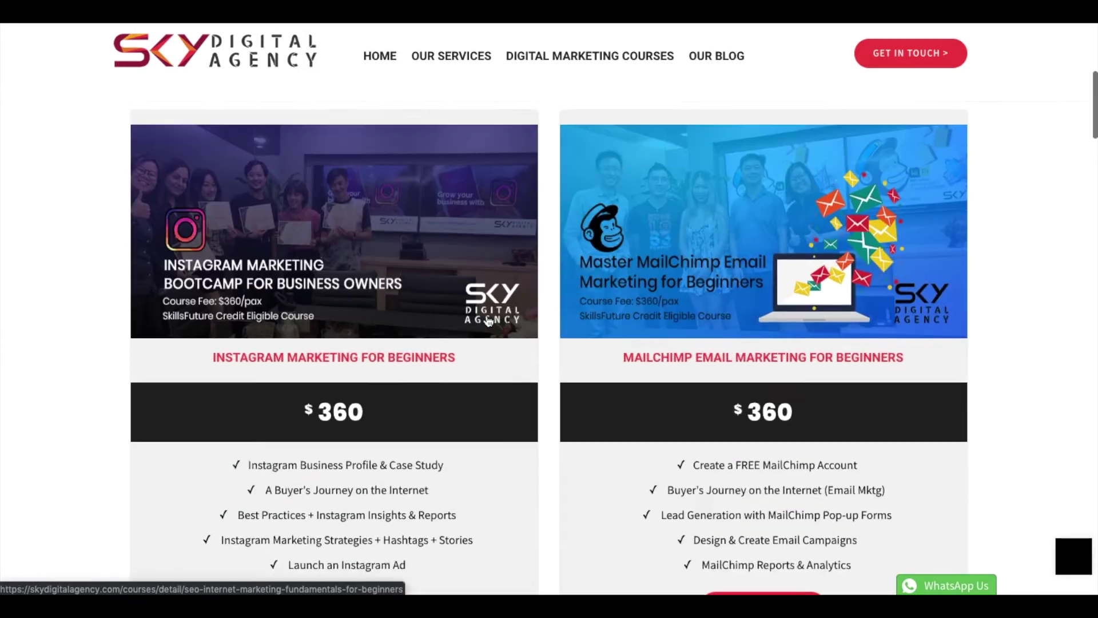
scroll(488, 320, down, 8)
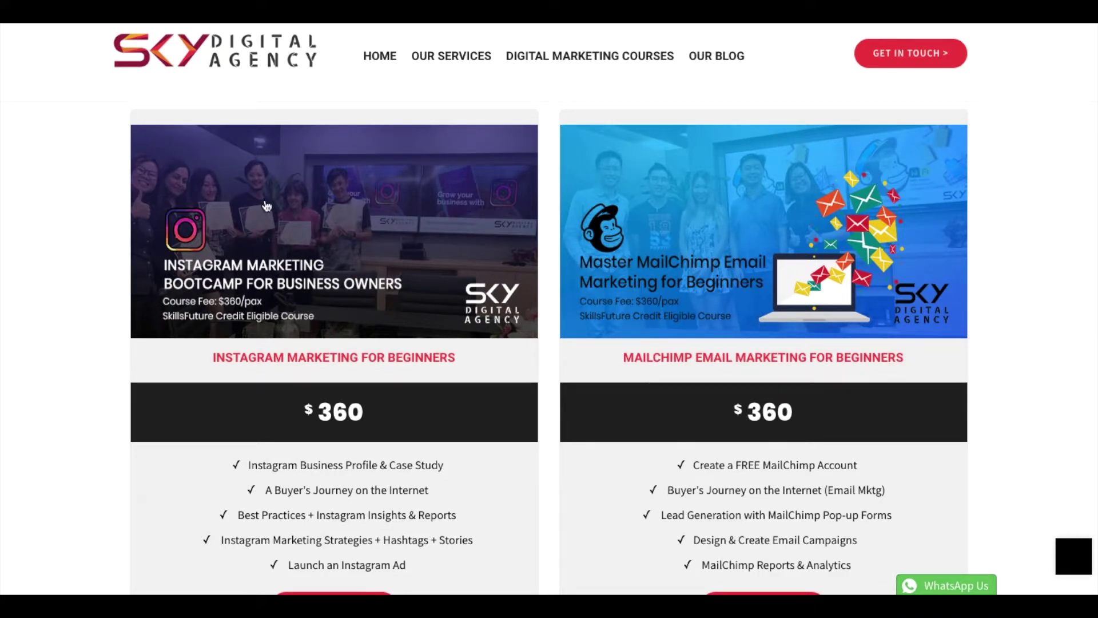
scroll(517, 273, down, 1)
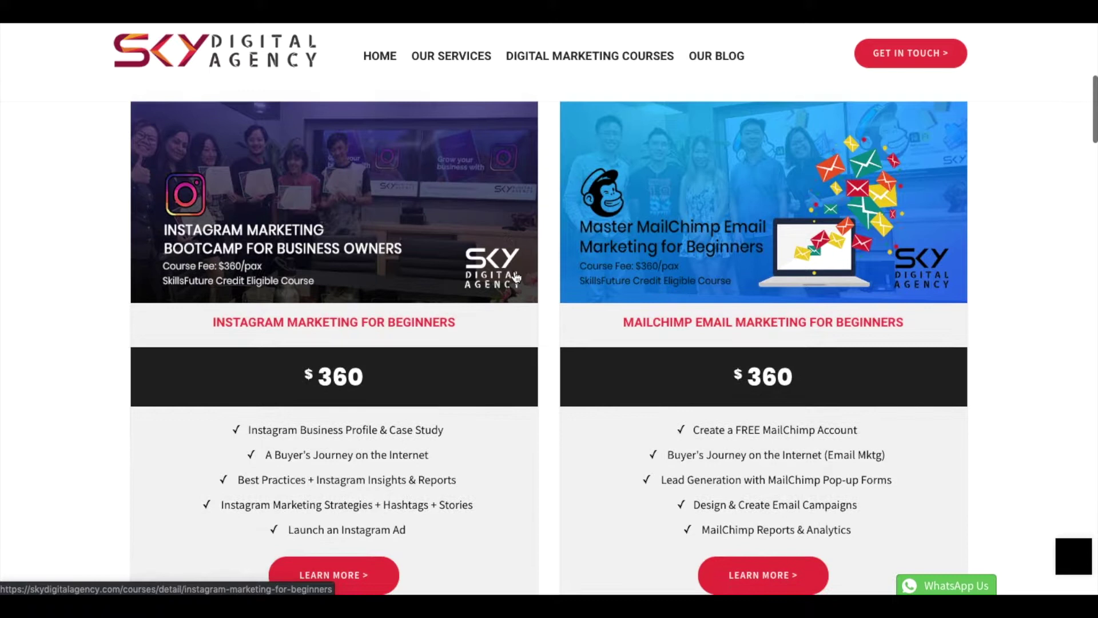
scroll(286, 195, down, 1)
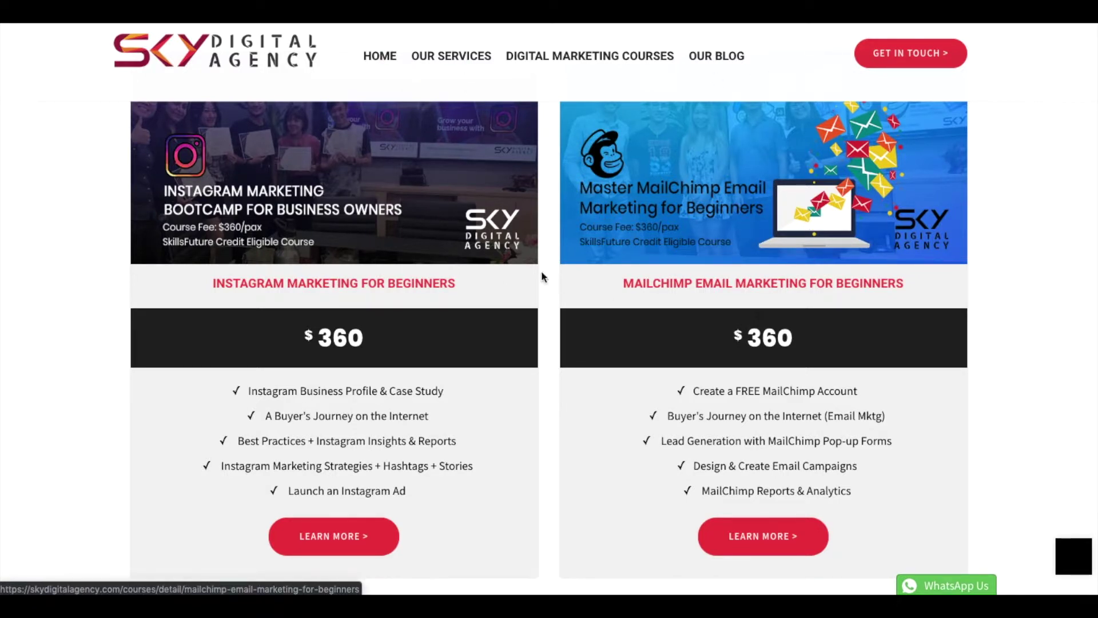
scroll(507, 290, down, 2)
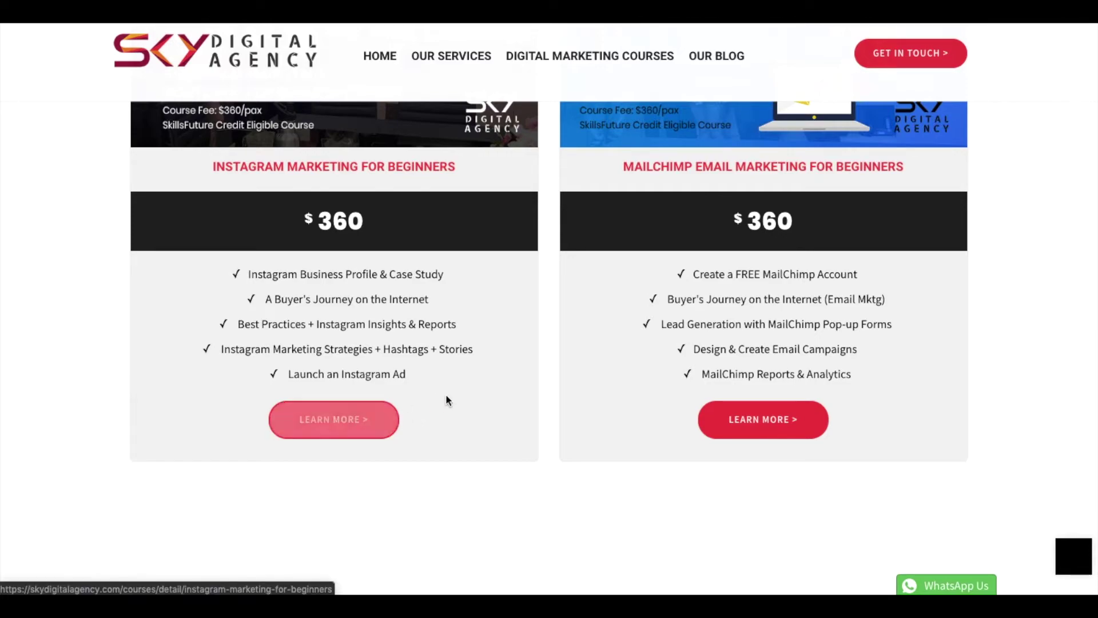
scroll(410, 407, down, 10)
scroll(410, 407, down, 8)
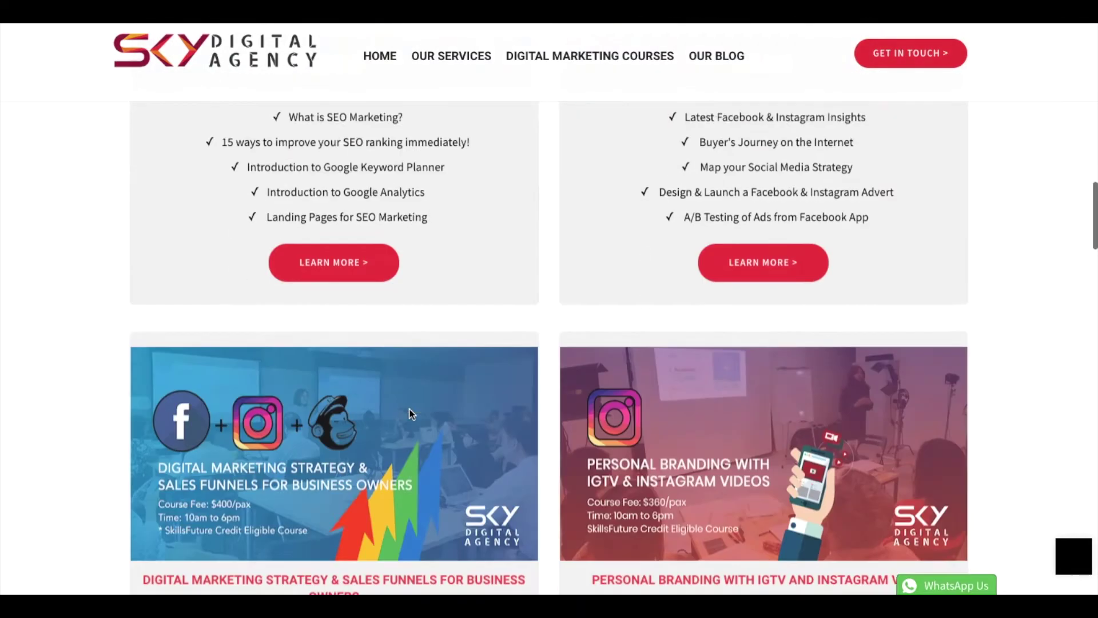
Open the Digital Marketing Strategy & Sales Funnels course page and scroll through its details.
click(396, 172)
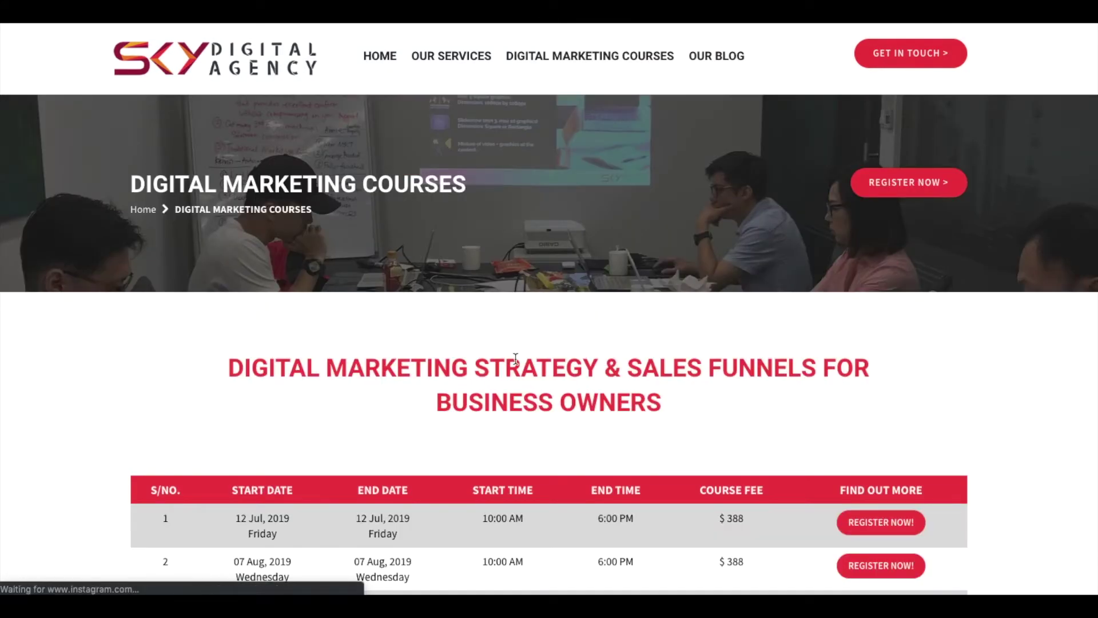
scroll(520, 363, down, 10)
scroll(520, 362, down, 20)
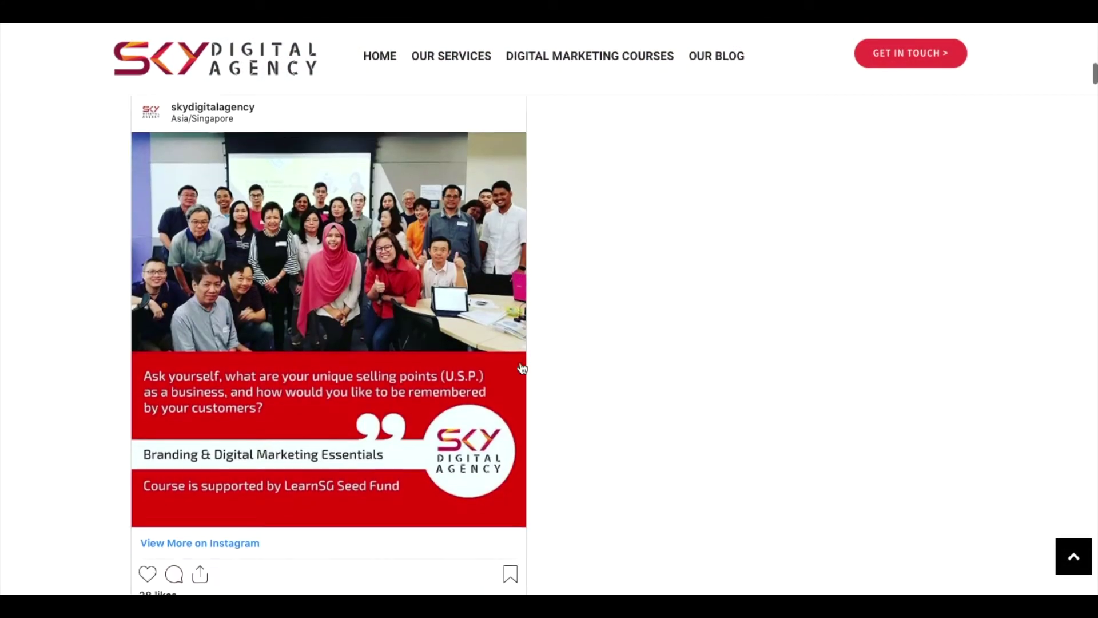
scroll(522, 368, down, 20)
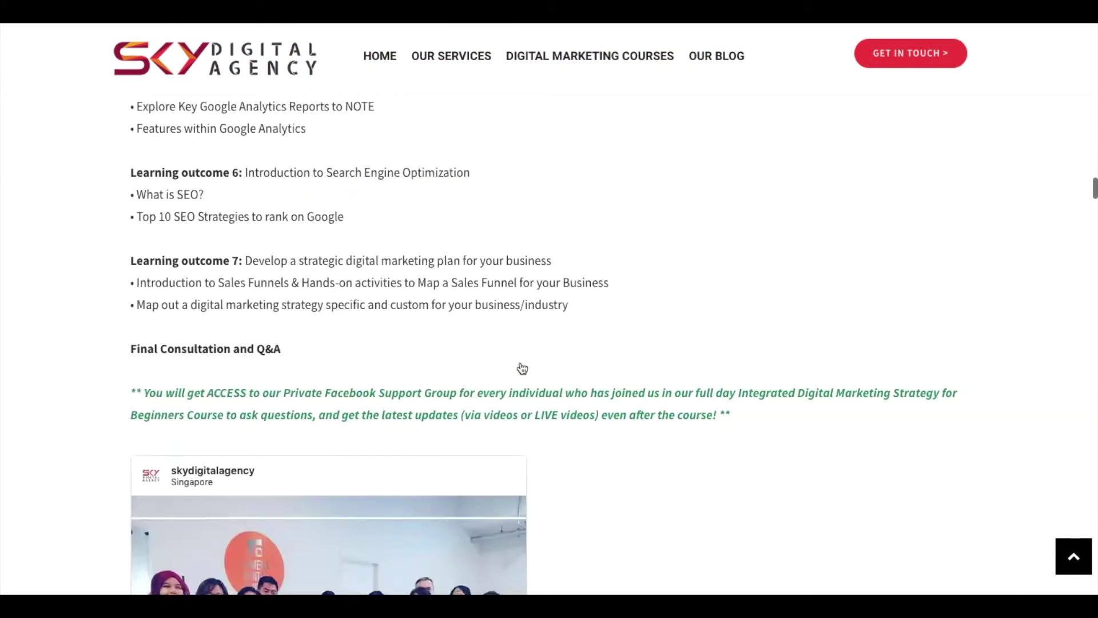
scroll(521, 368, down, 10)
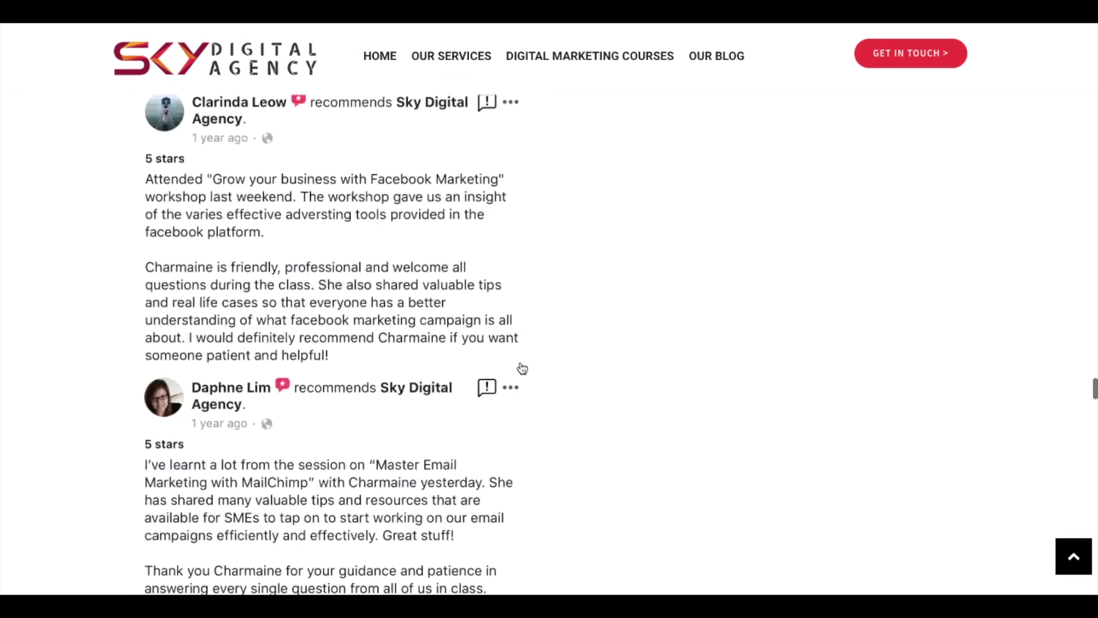
scroll(743, 395, down, 15)
scroll(743, 394, down, 20)
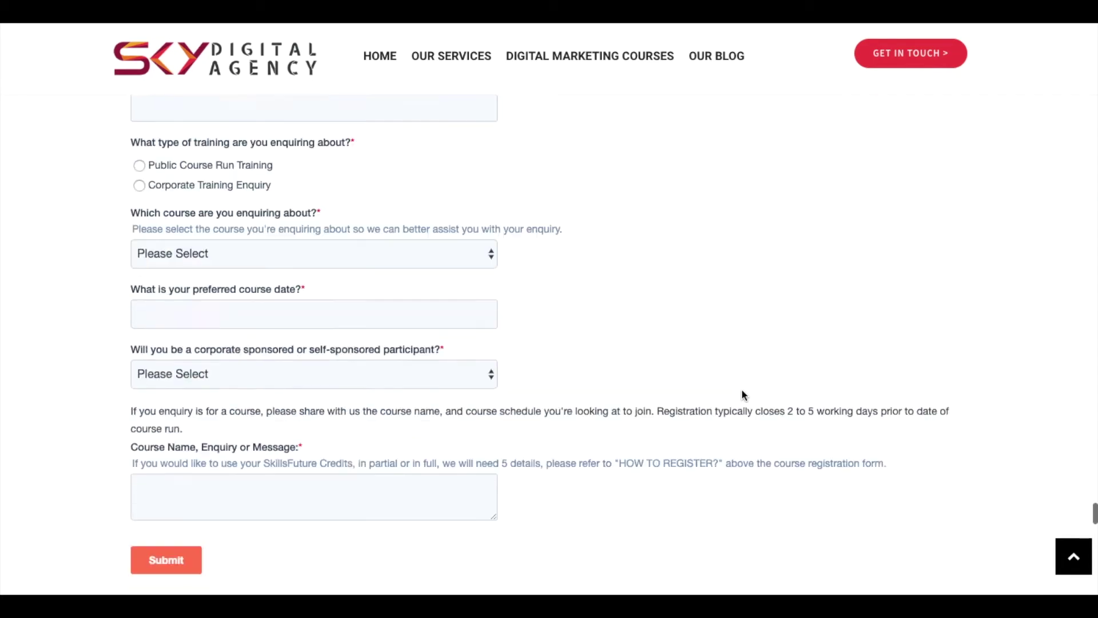
scroll(742, 395, down, 1)
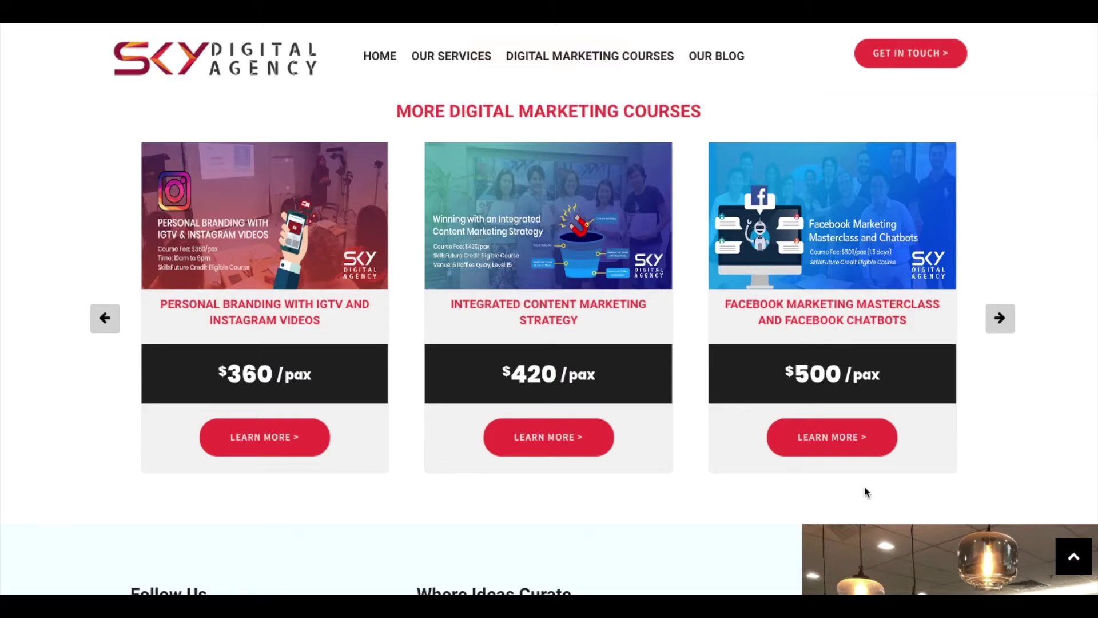
Open the Personal Branding with IGTV course page and skim its outline.
click(269, 236)
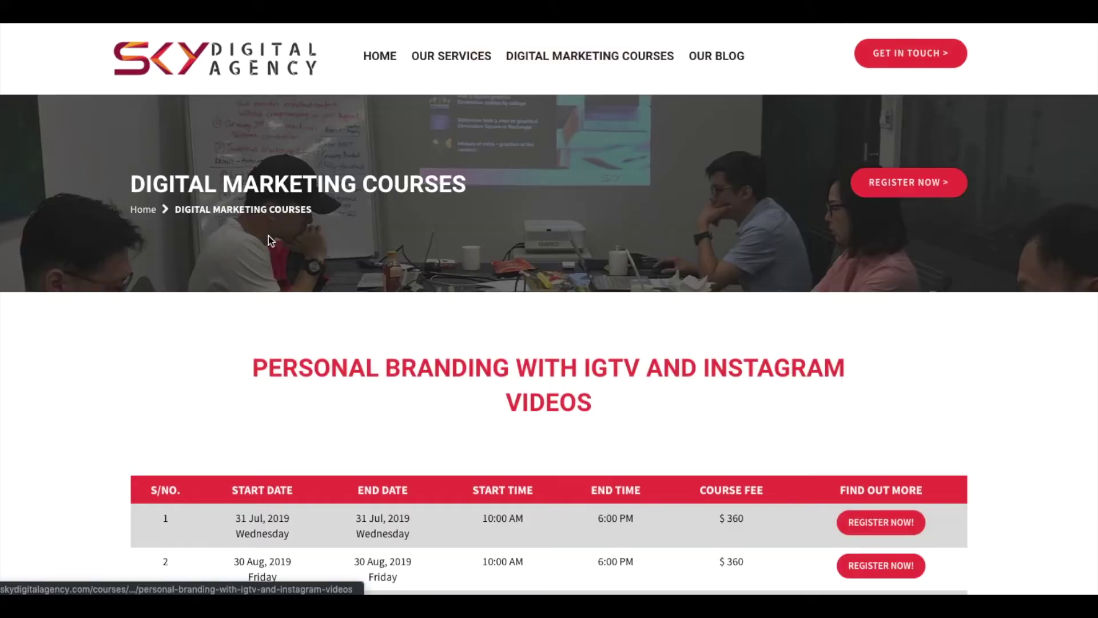
scroll(538, 455, down, 15)
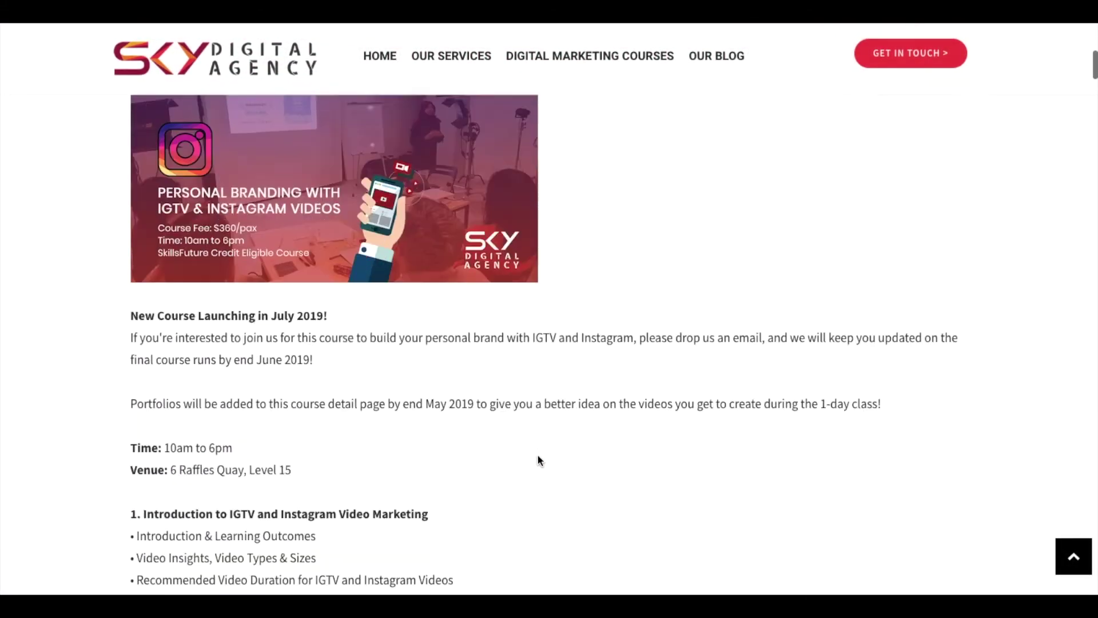
scroll(538, 456, down, 1)
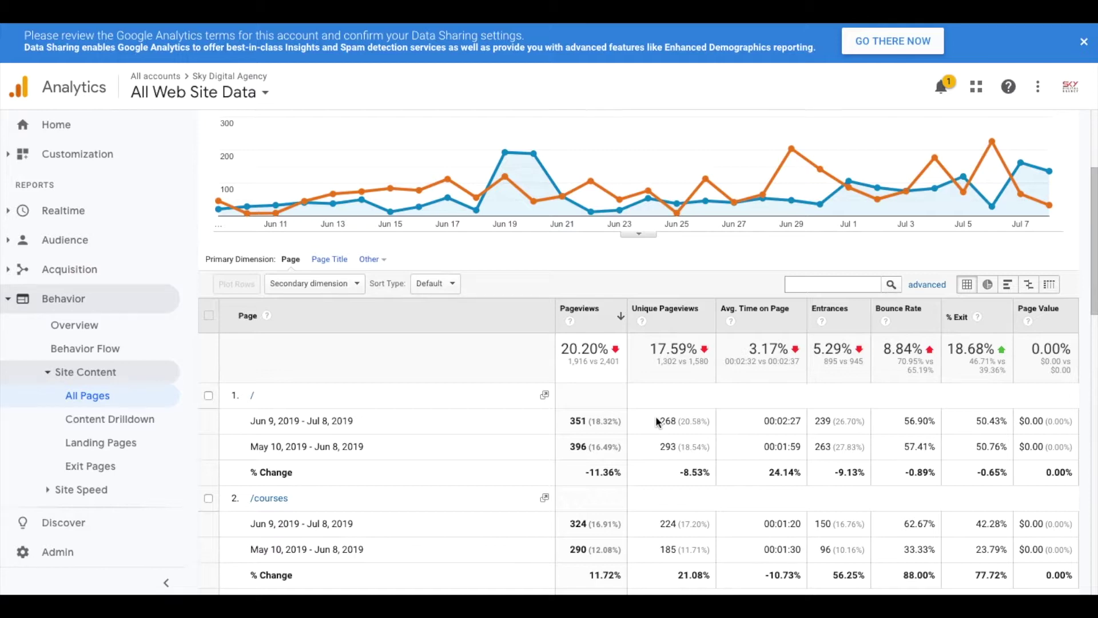
scroll(550, 418, down, 6)
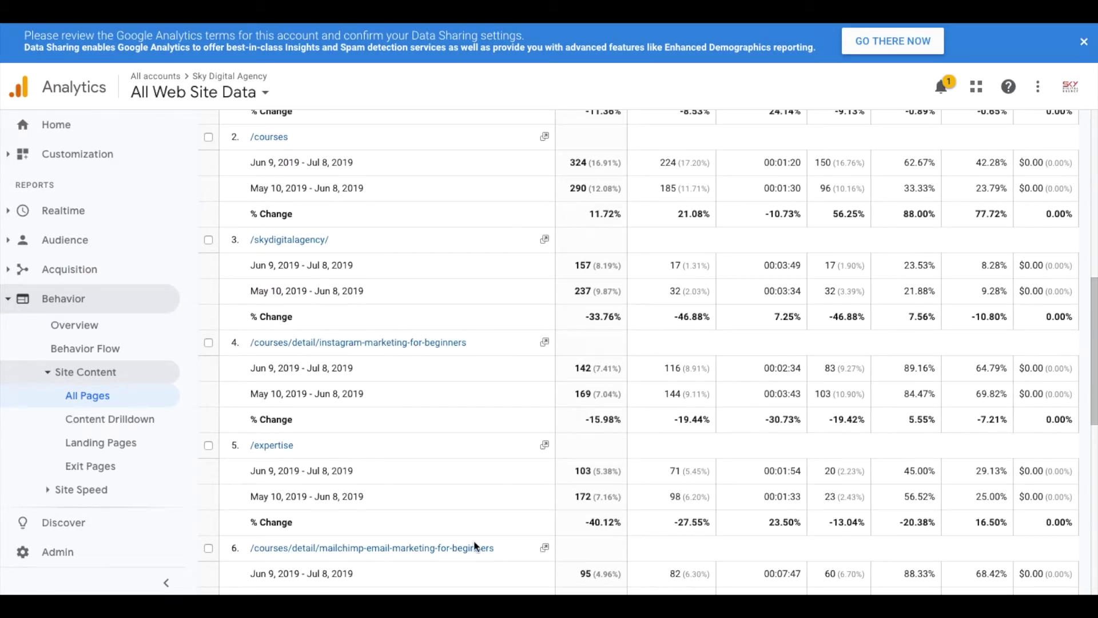
scroll(352, 211, up, 2)
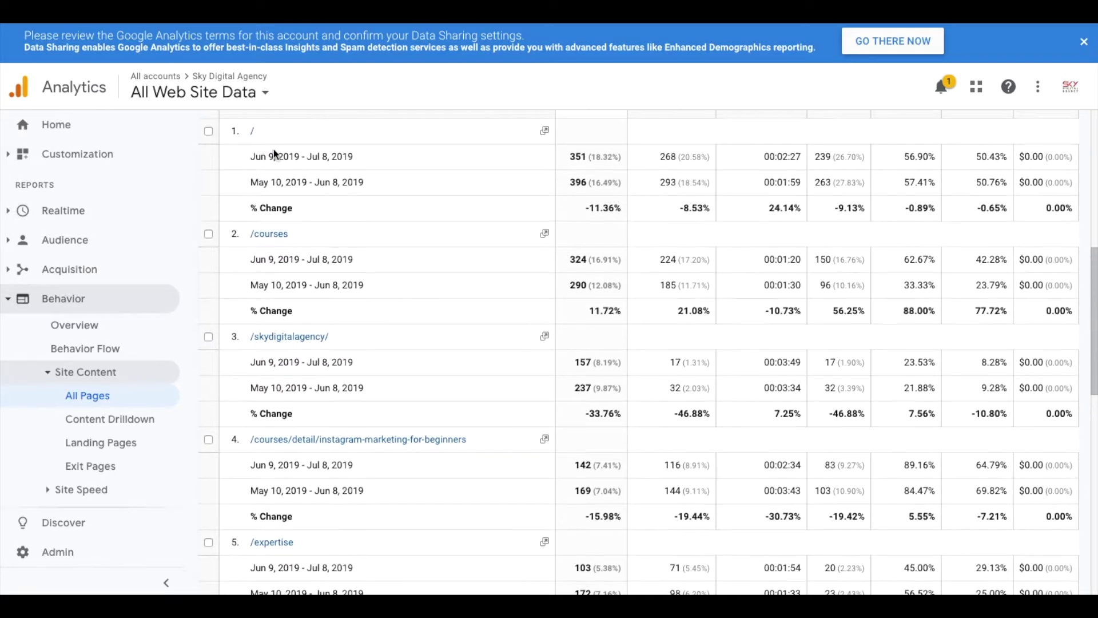
scroll(313, 235, down, 1)
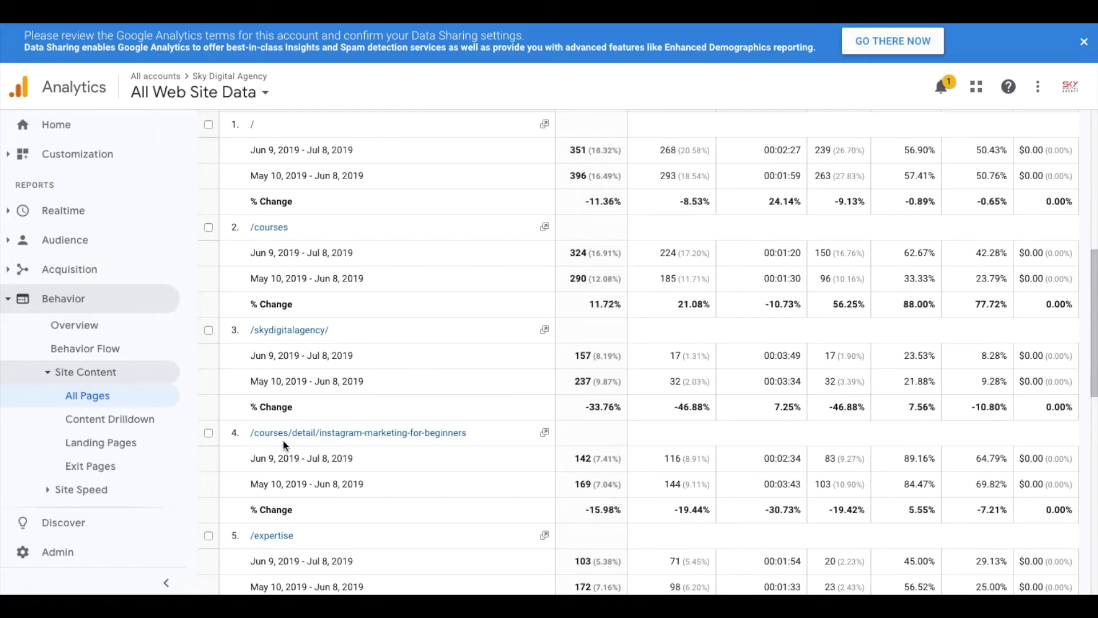
scroll(414, 455, down, 3)
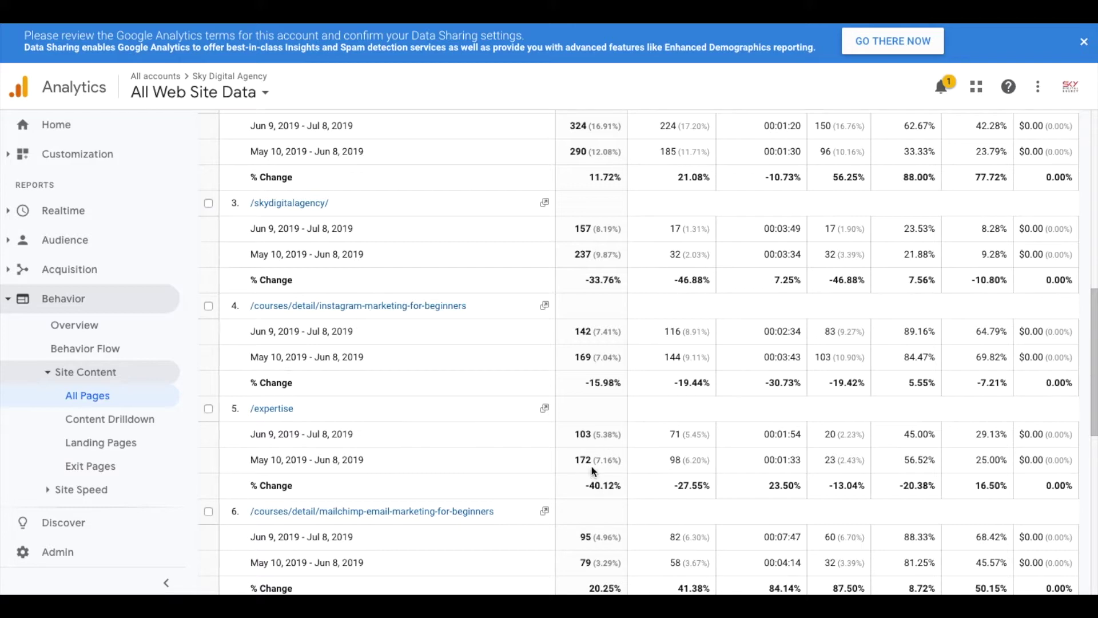
scroll(623, 477, up, 10)
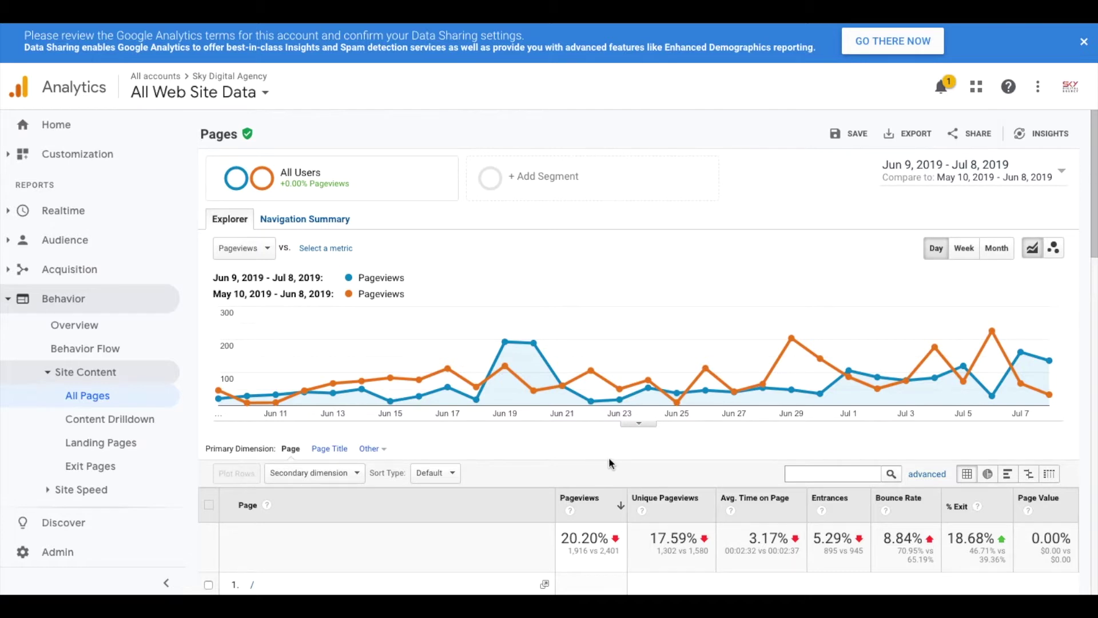
scroll(609, 456, down, 2)
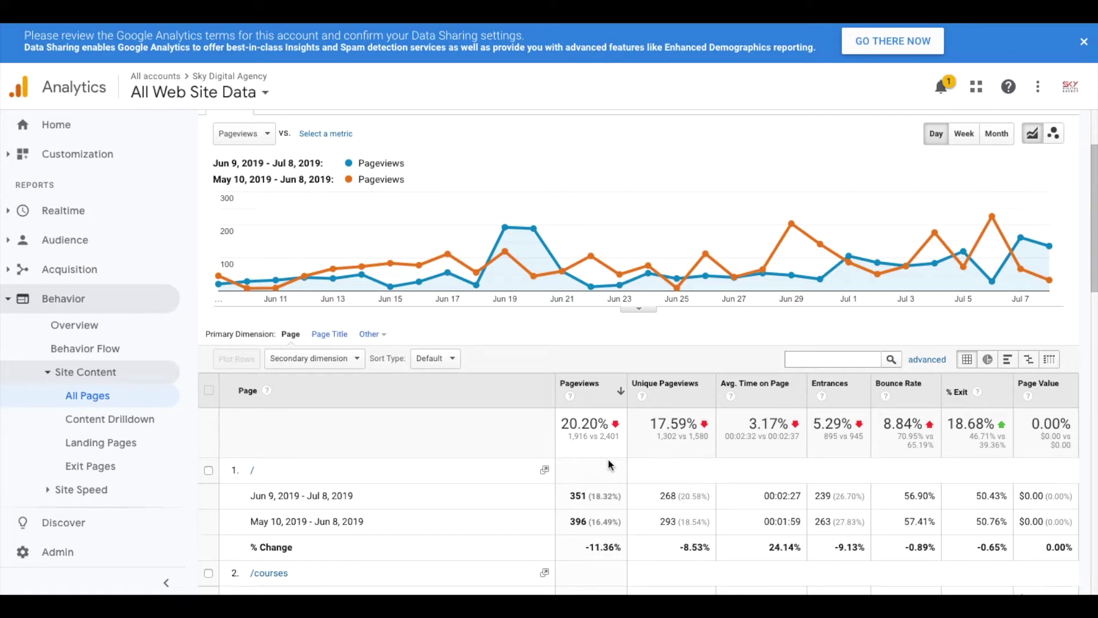
scroll(609, 463, up, 2)
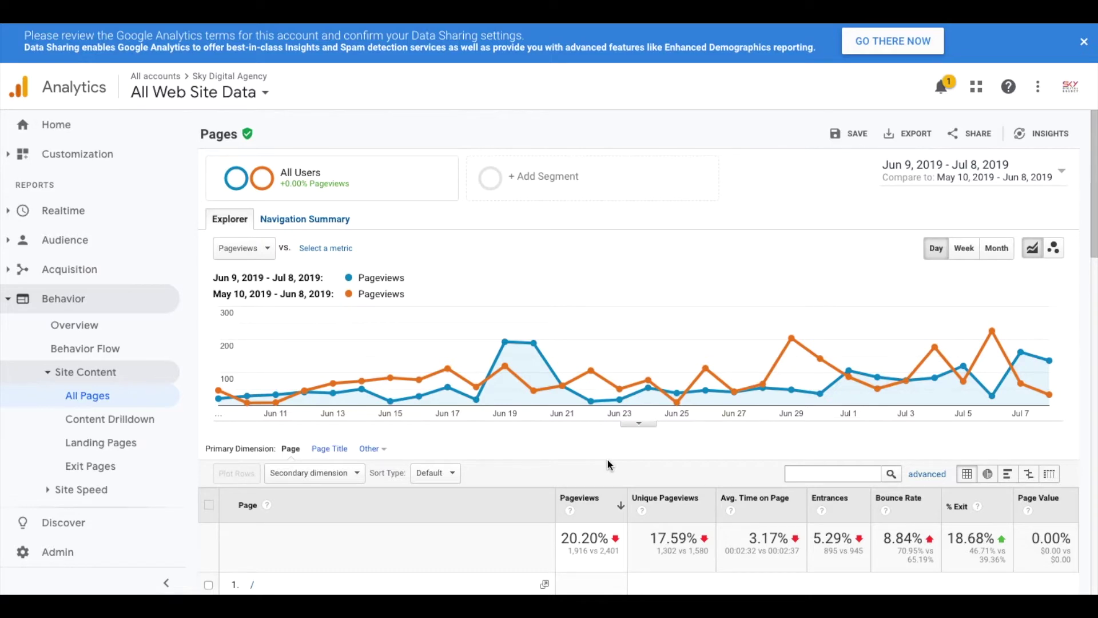
scroll(607, 459, down, 5)
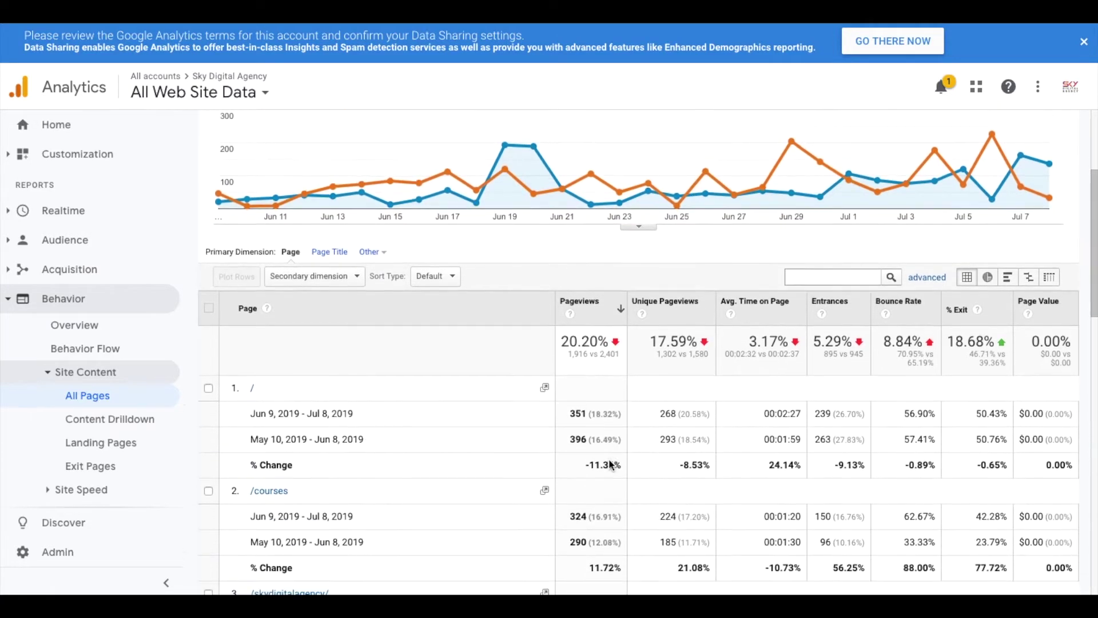
scroll(609, 458, down, 4)
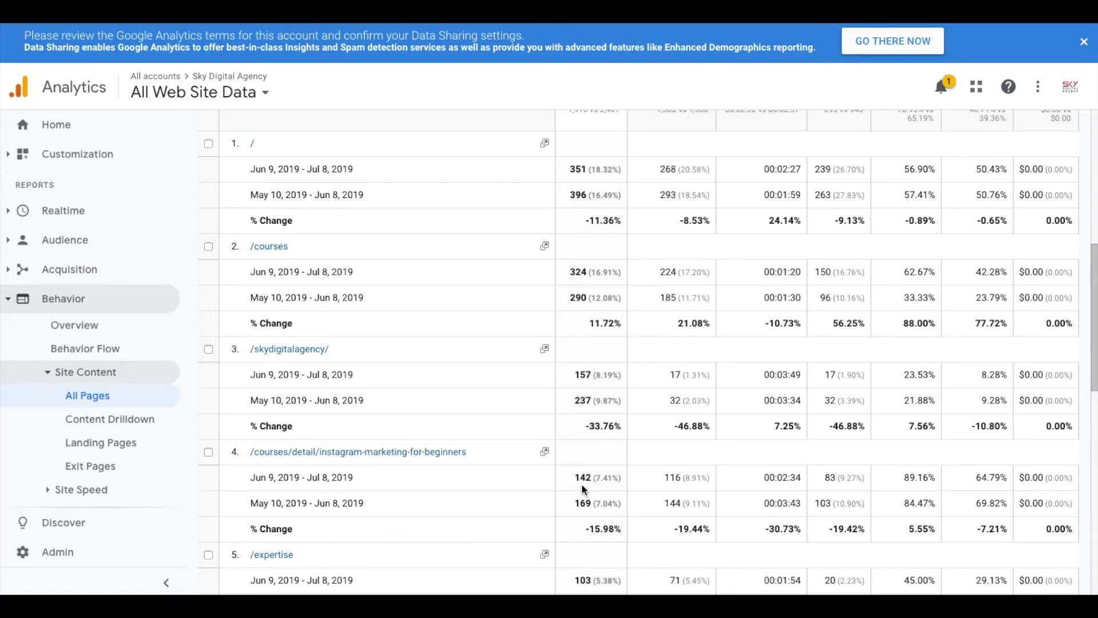
scroll(611, 487, down, 5)
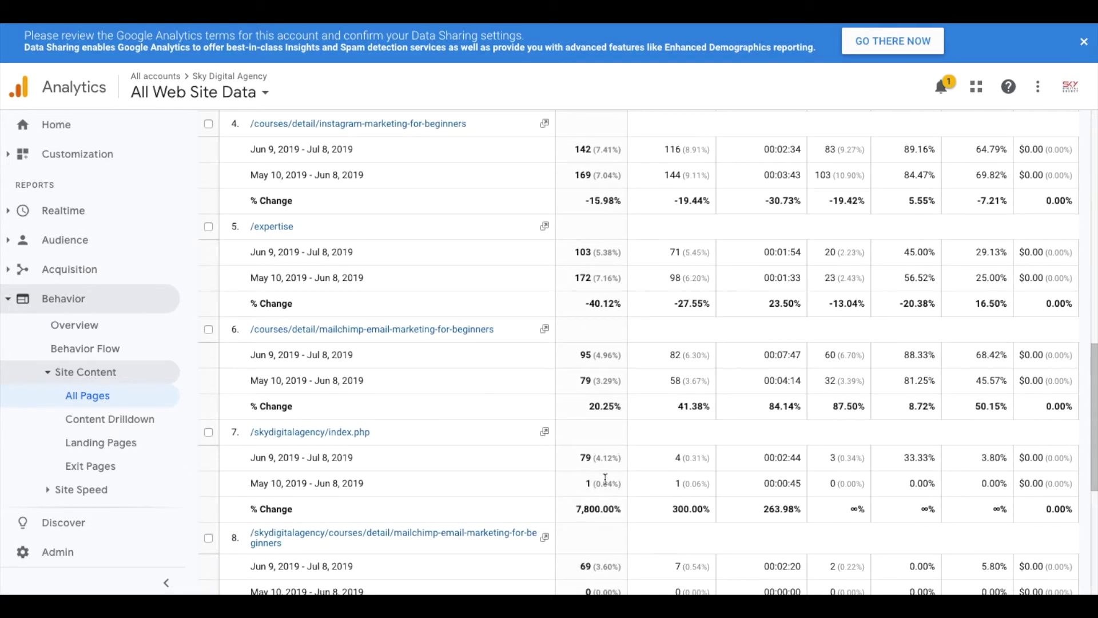
scroll(588, 375, up, 2)
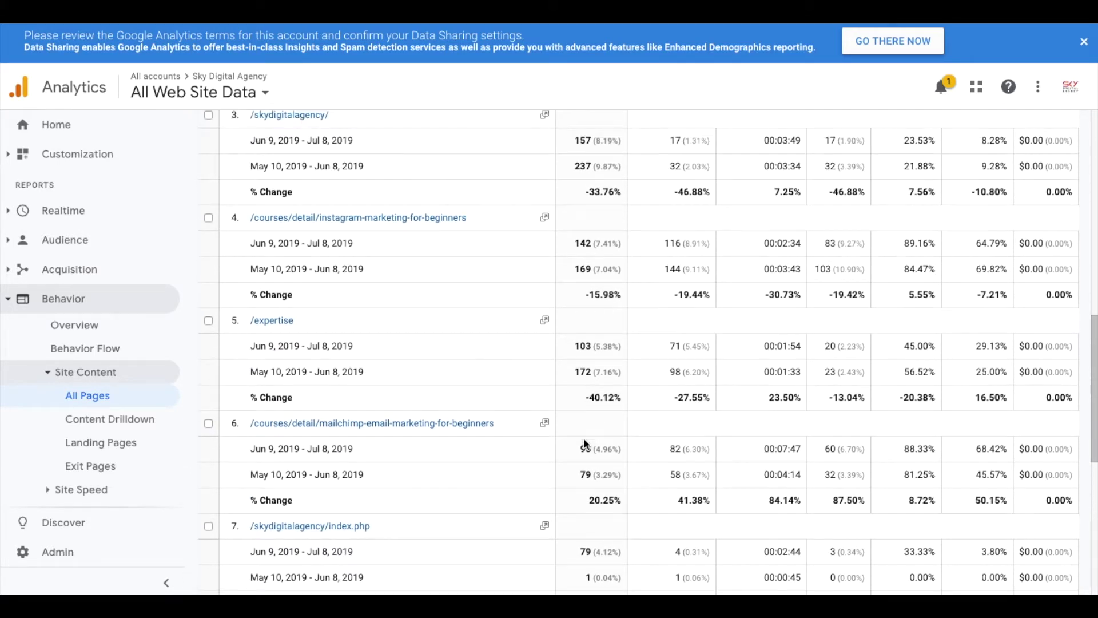
drag(579, 447, 596, 447)
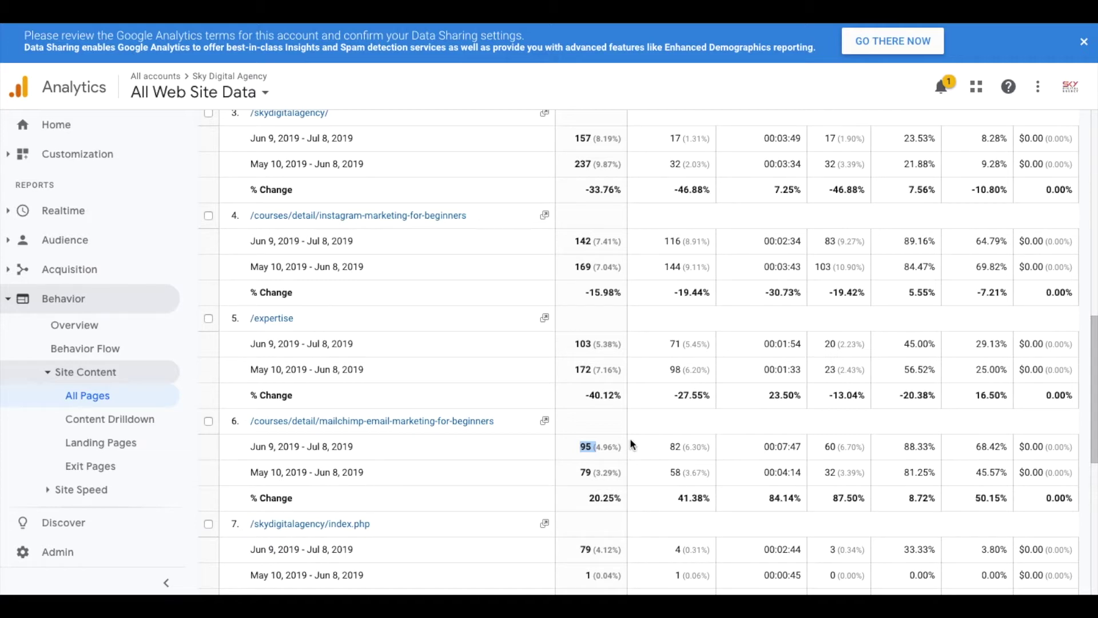
scroll(630, 438, up, 8)
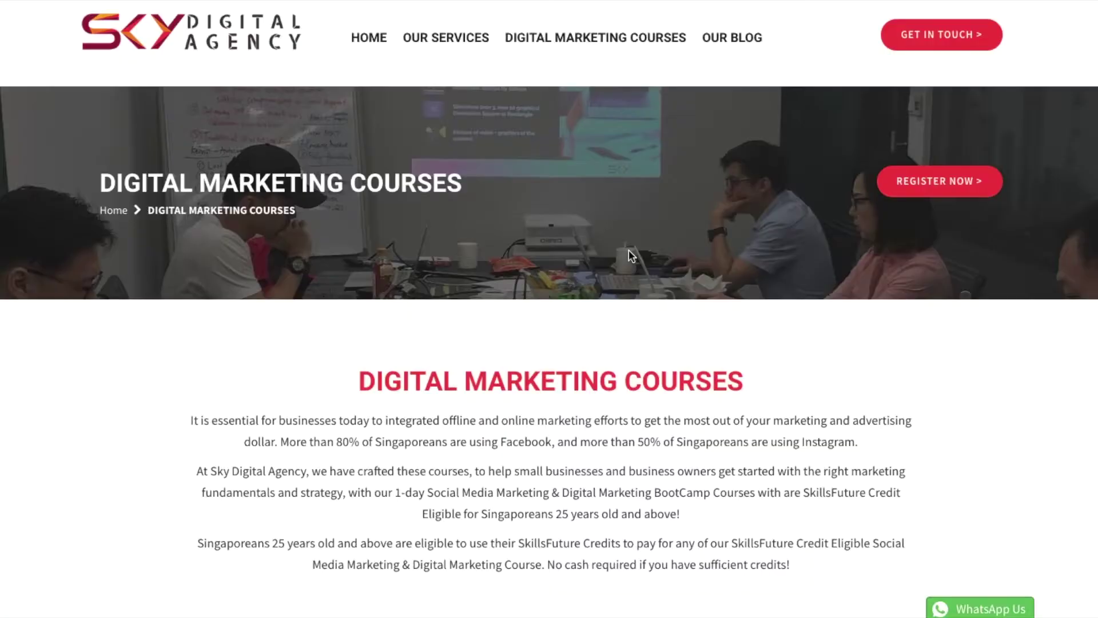
Scroll the Sky Digital Agency Digital Marketing Courses page to show the $360 Instagram and MailChimp courses.
scroll(629, 249, down, 5)
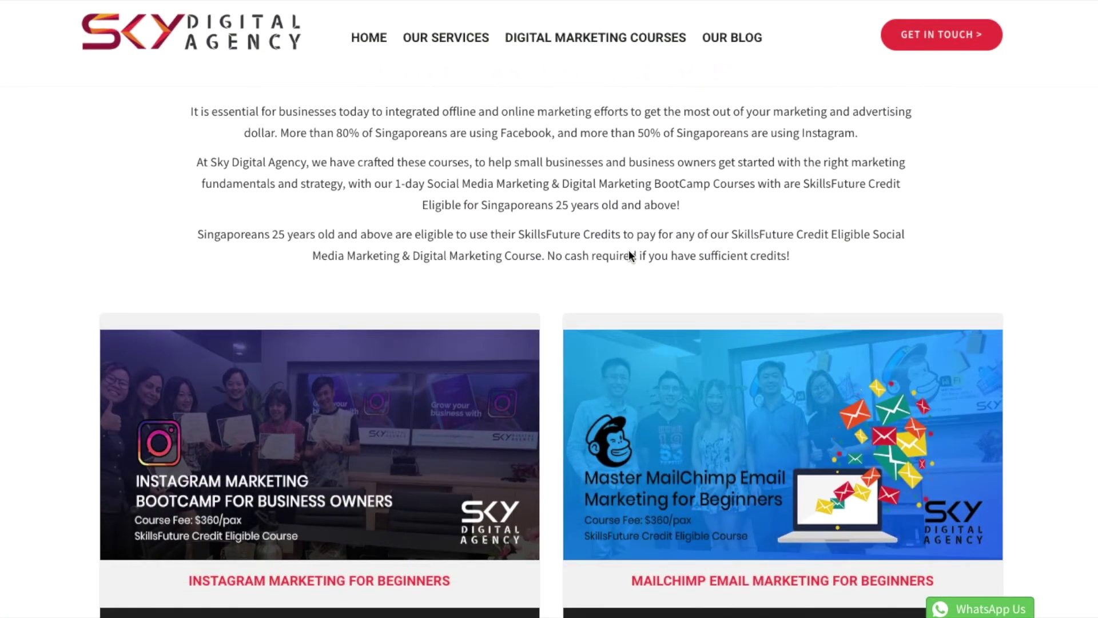
scroll(629, 249, down, 5)
scroll(629, 249, down, 1)
scroll(629, 250, down, 4)
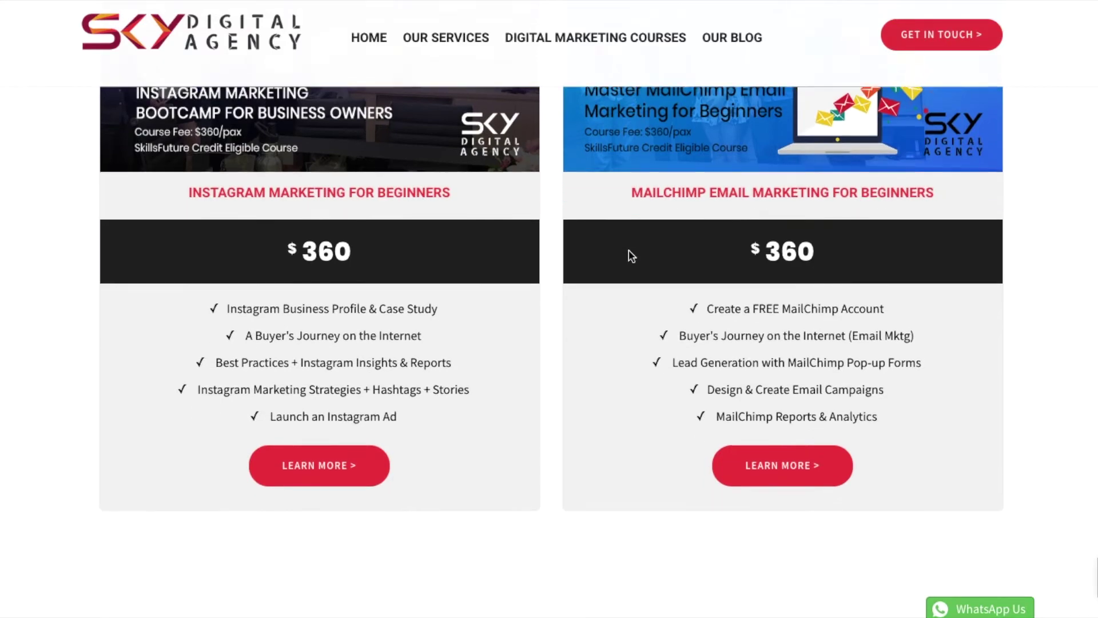
scroll(629, 251, down, 9)
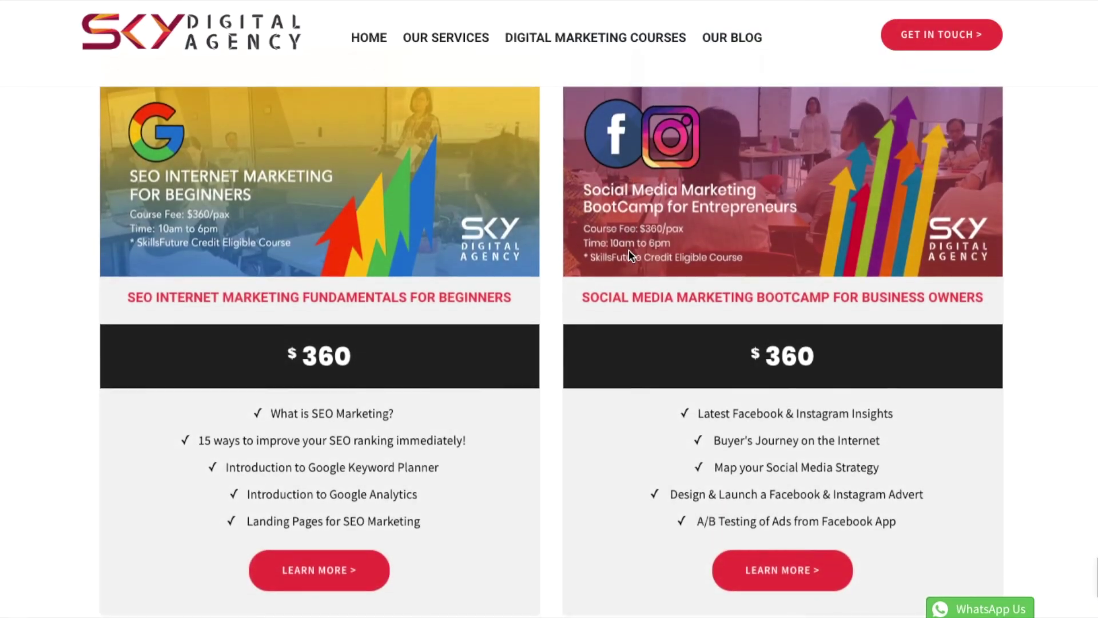
scroll(629, 252, down, 5)
scroll(629, 250, down, 5)
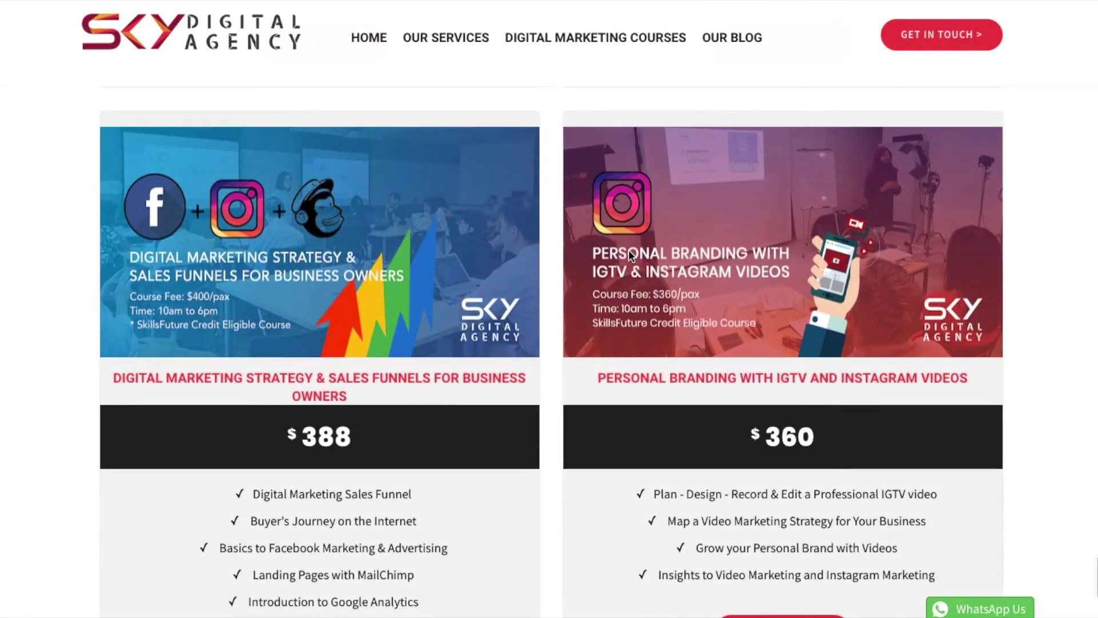
scroll(629, 249, down, 1)
scroll(573, 268, down, 8)
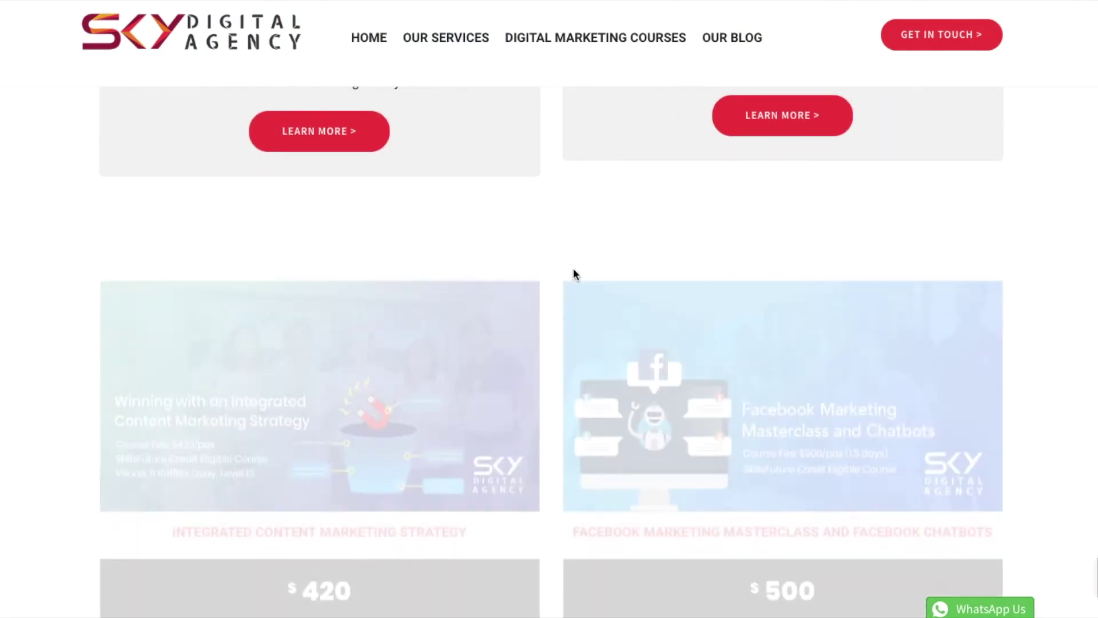
scroll(574, 274, down, 4)
scroll(574, 274, down, 8)
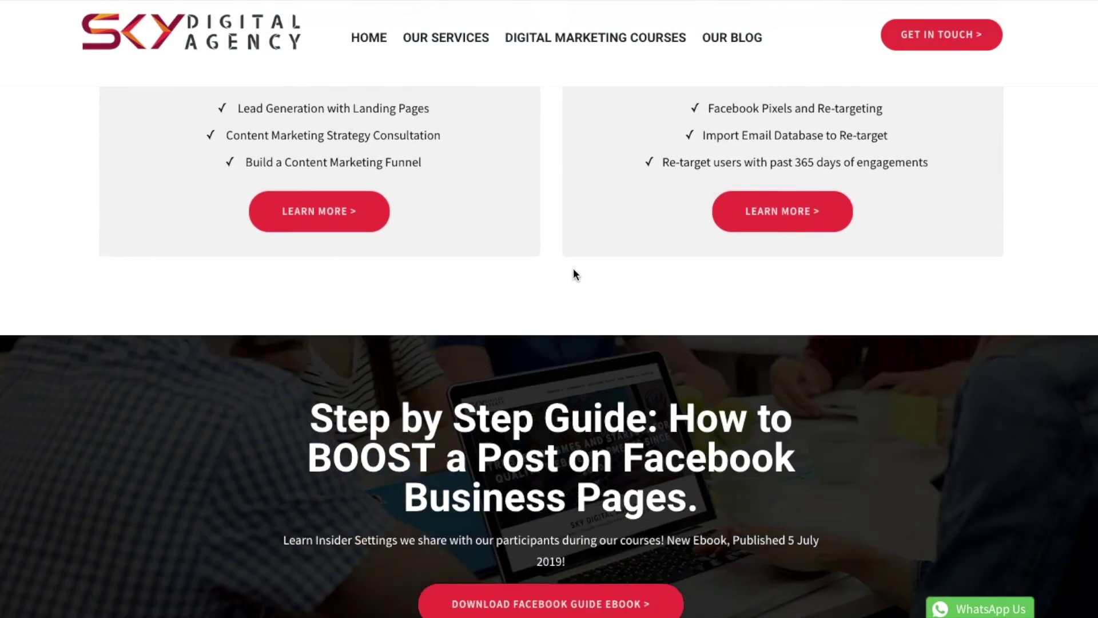
scroll(573, 268, down, 2)
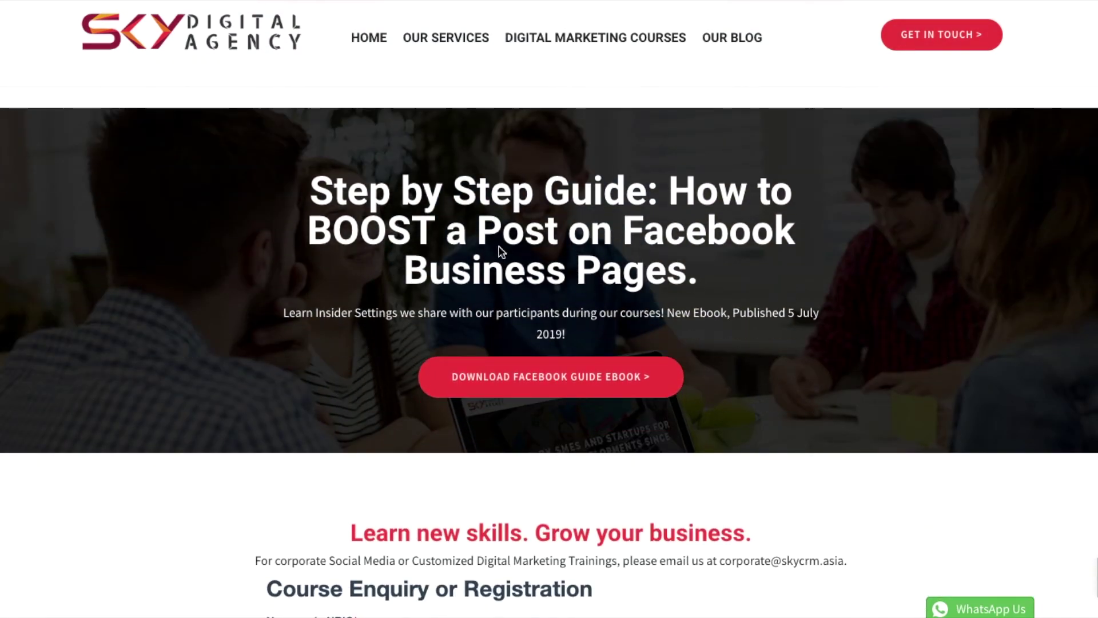
scroll(574, 379, down, 3)
scroll(573, 379, down, 10)
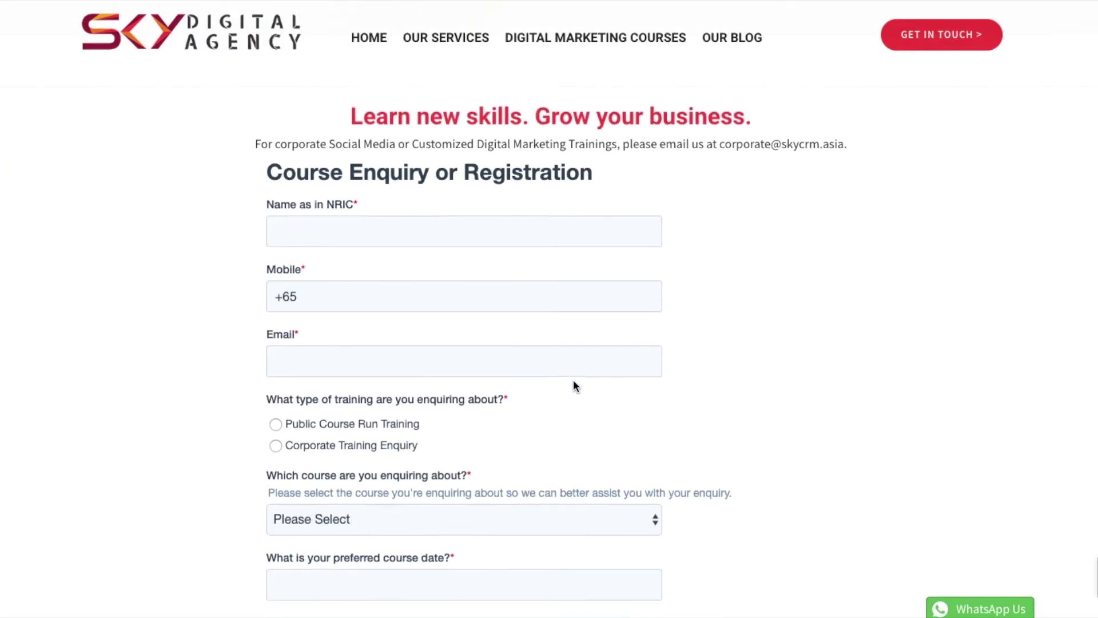
scroll(573, 380, down, 12)
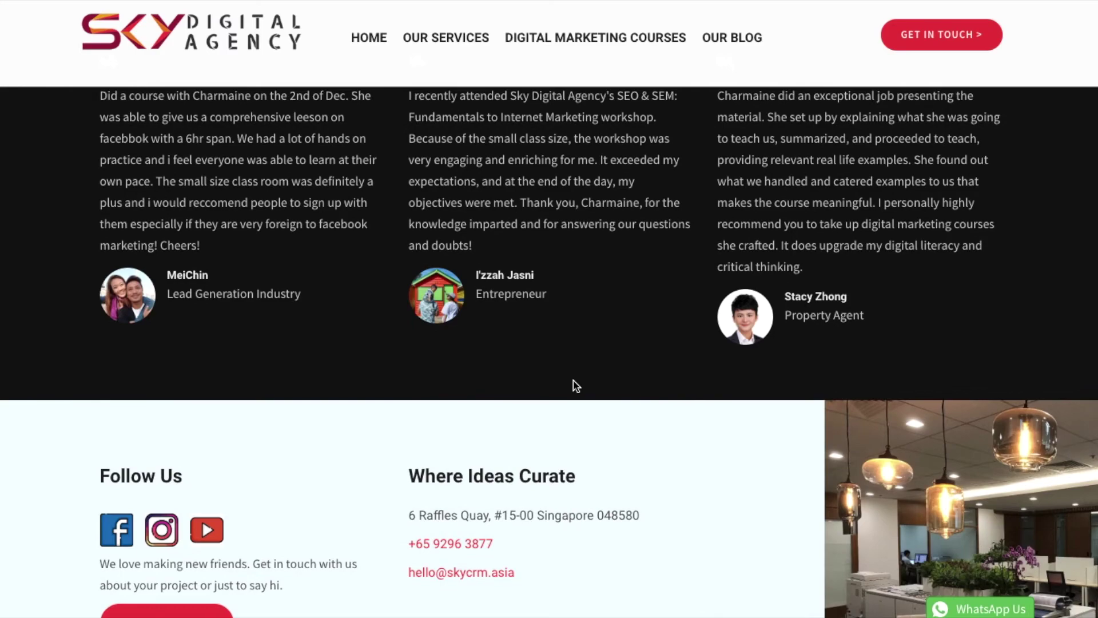
scroll(576, 384, down, 2)
scroll(576, 385, up, 15)
scroll(574, 381, up, 20)
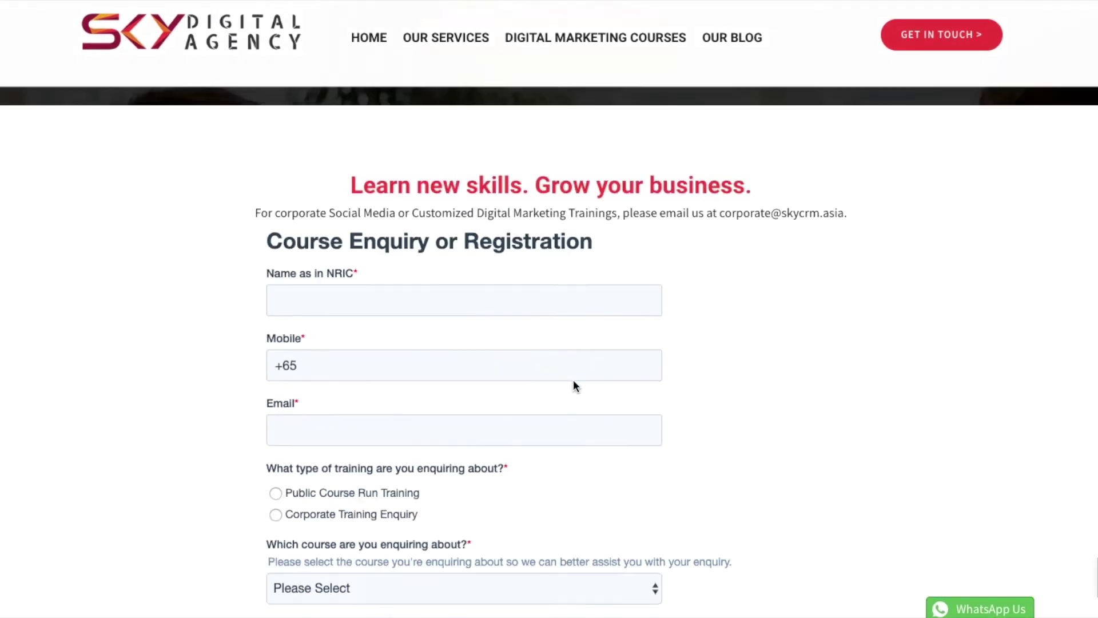
scroll(574, 382, up, 15)
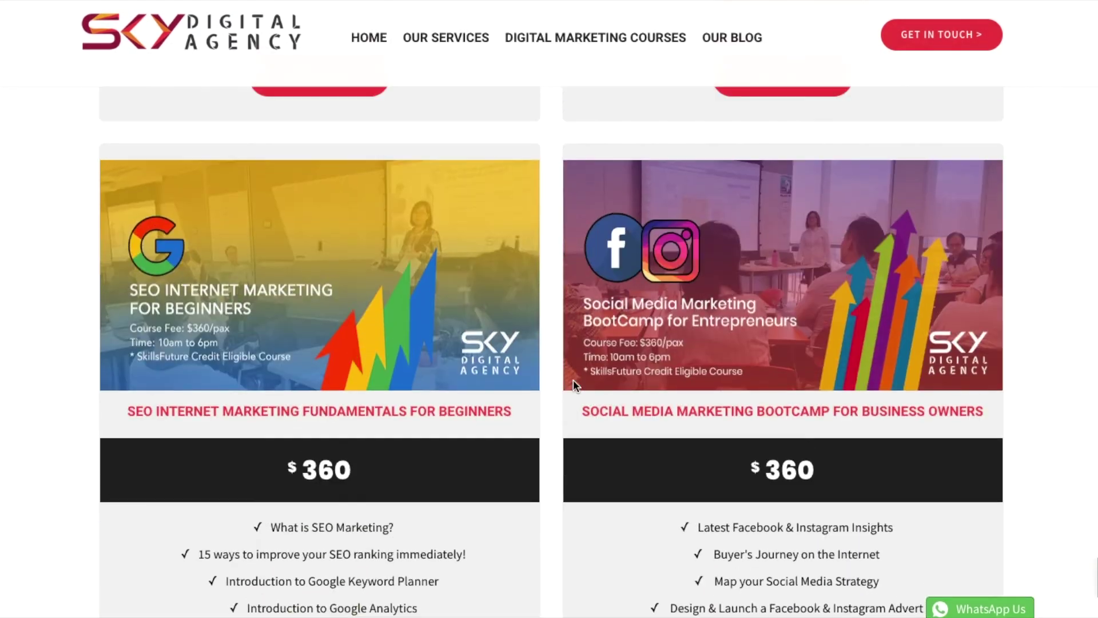